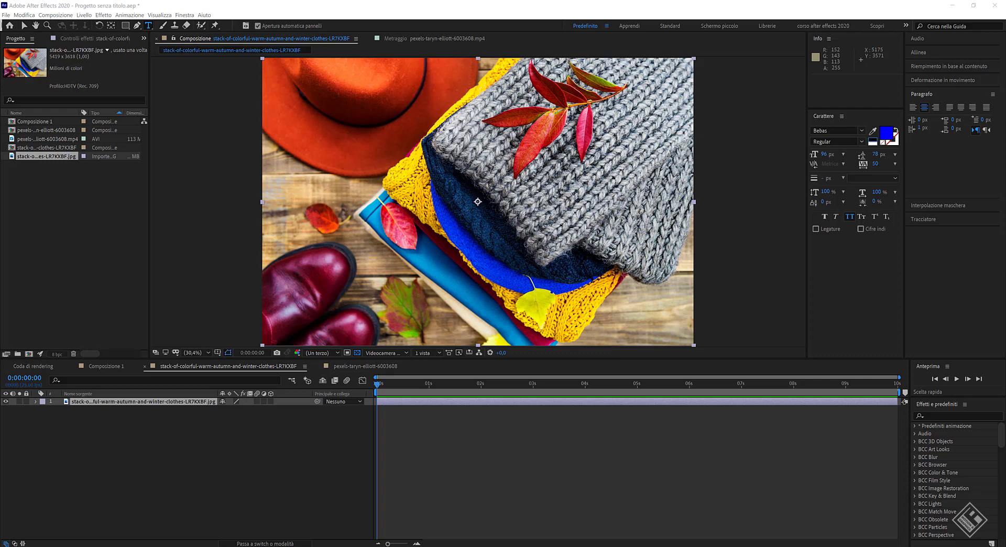
Deselect the autumn-clothes photo layer by clicking empty space in the timeline
click(575, 470)
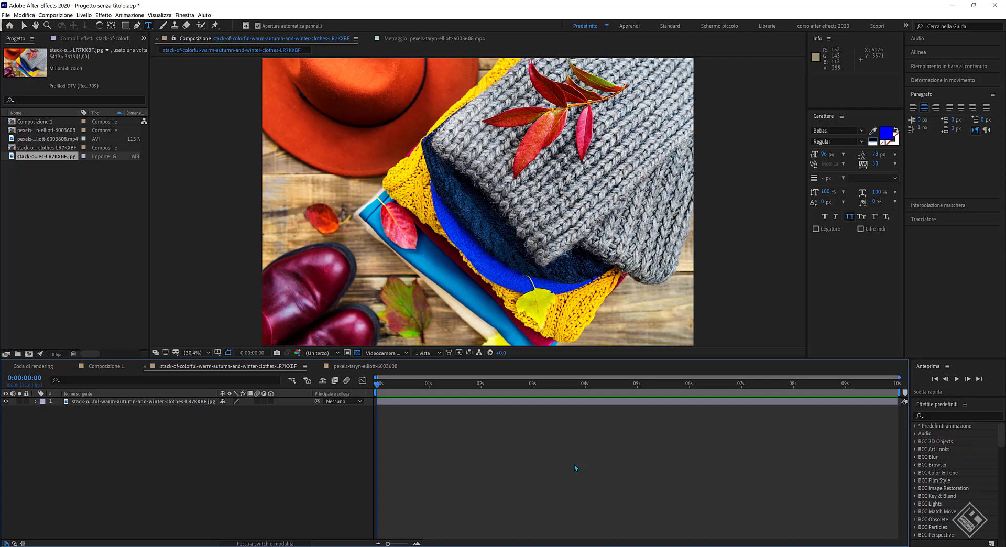
Switch to the Selection tool (V) and bring up Composizione 1 with its RGBA text layers
key(v)
click(97, 367)
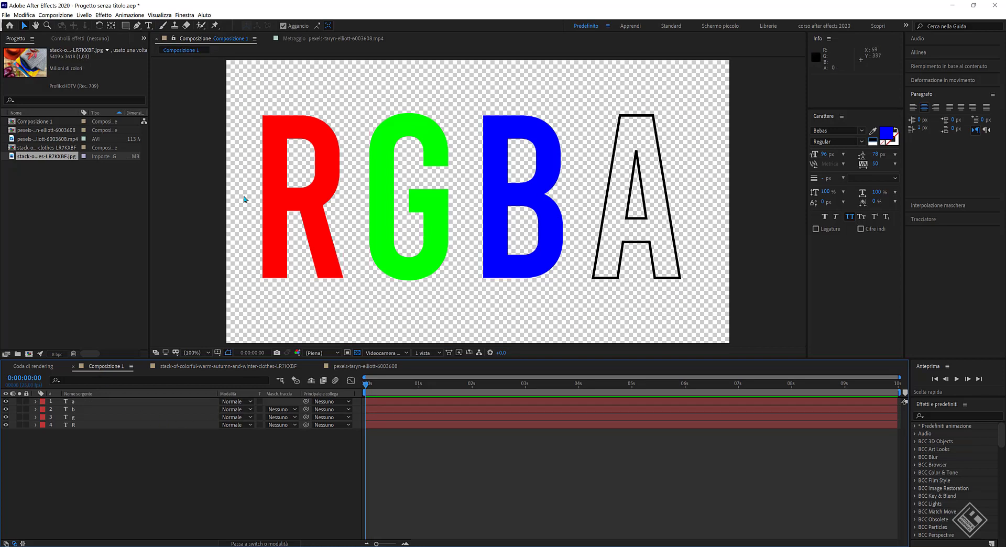
click(97, 370)
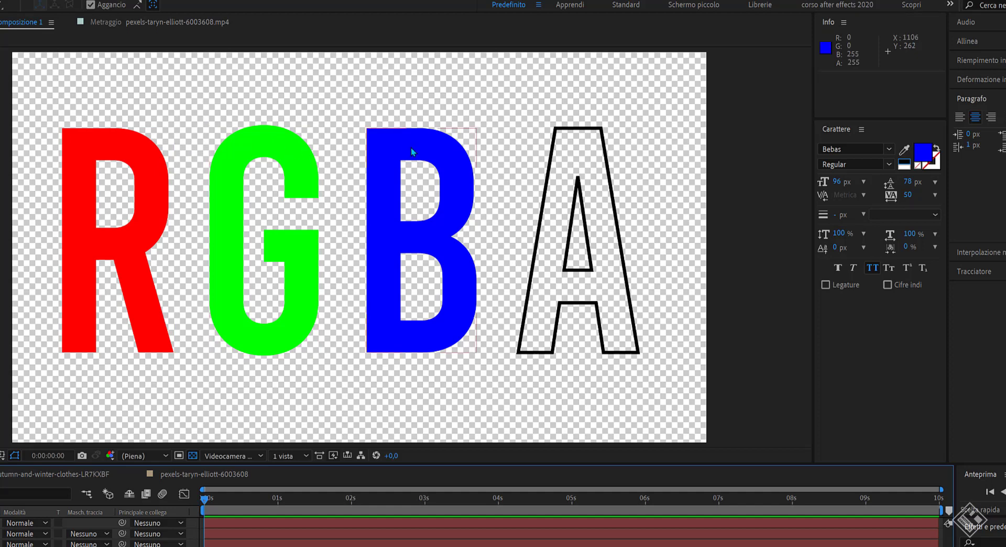
click(844, 23)
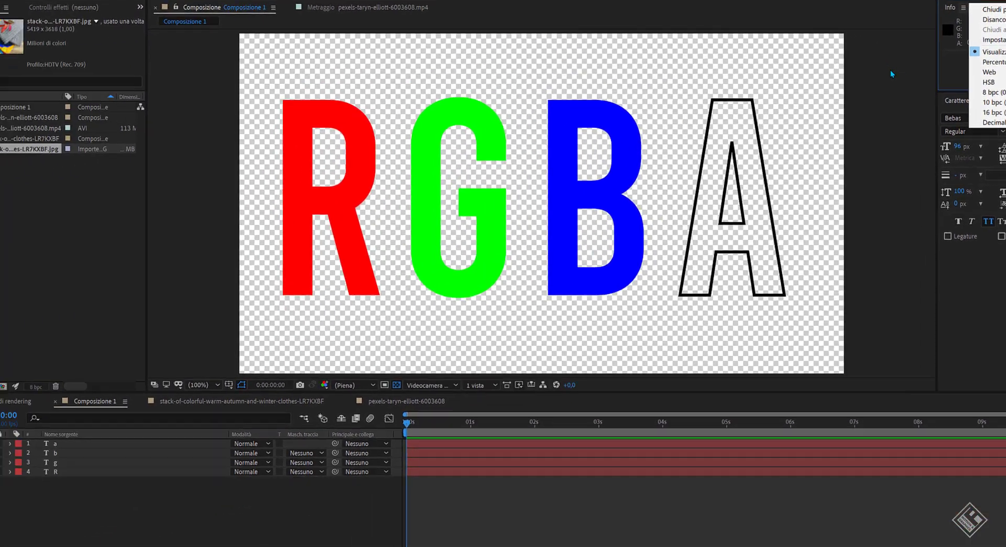
click(907, 67)
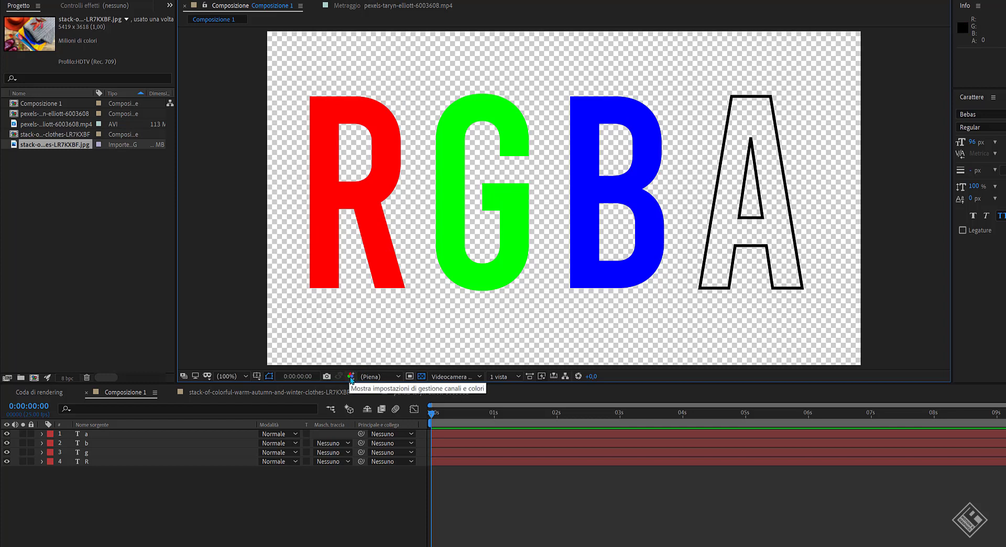
Set the project working space colour depth to 16 bits per channel
click(350, 377)
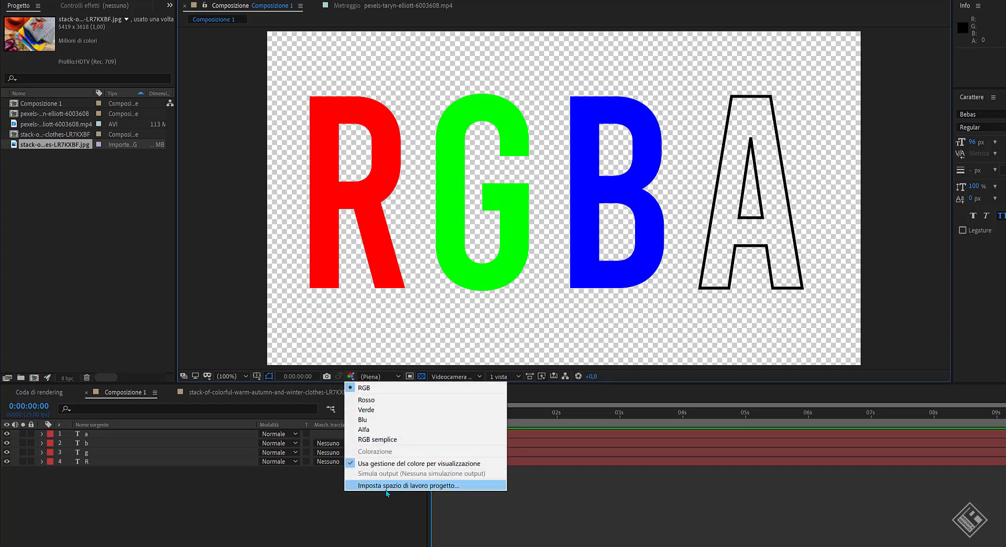
click(467, 487)
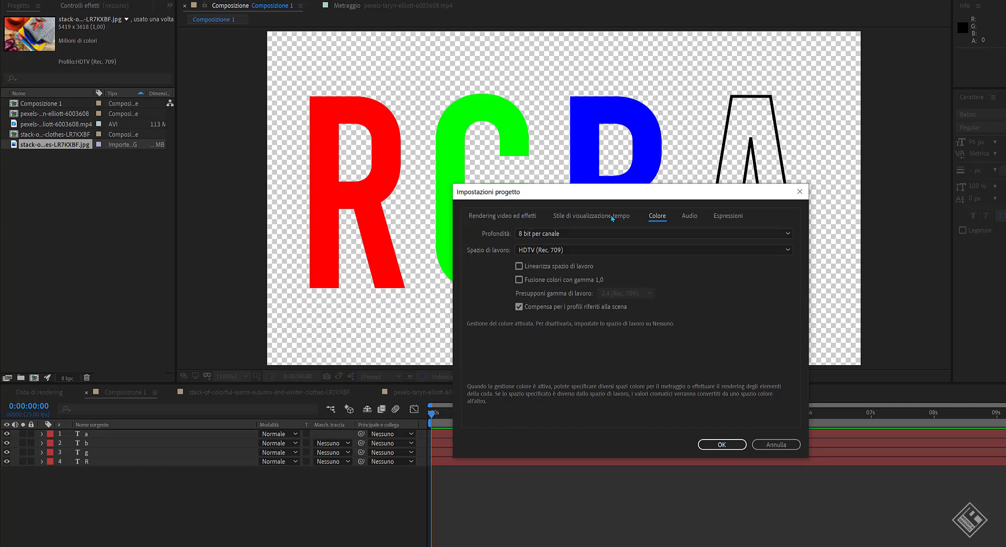
click(574, 231)
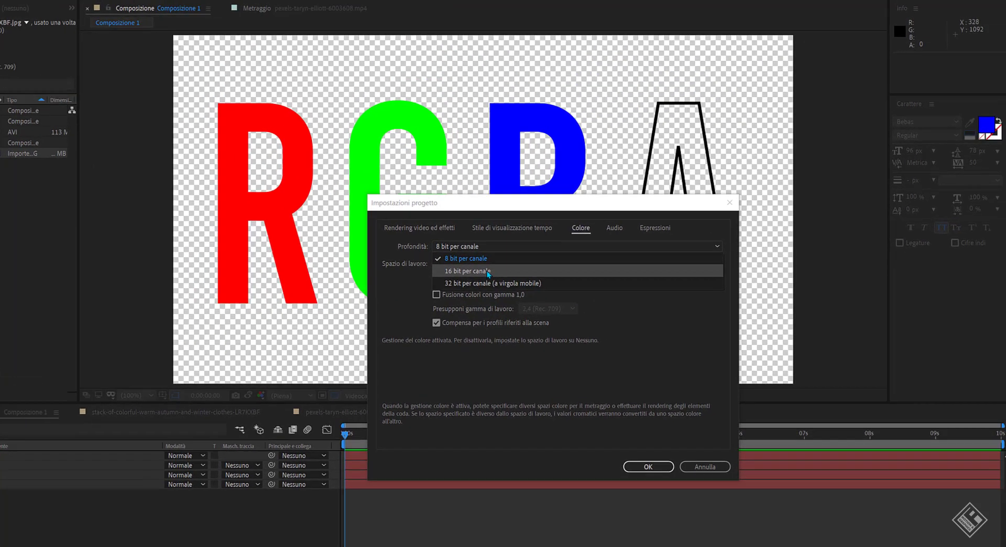
click(570, 256)
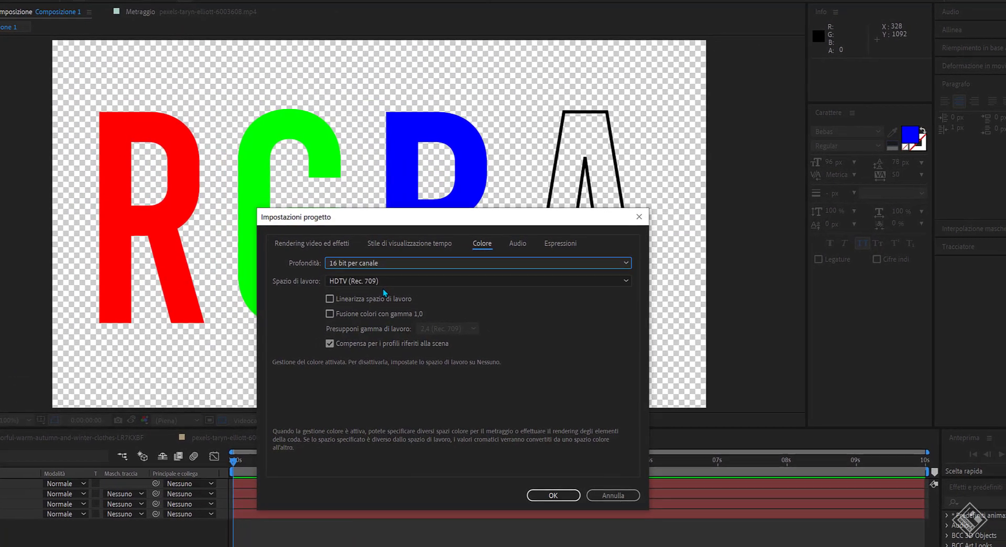
click(566, 496)
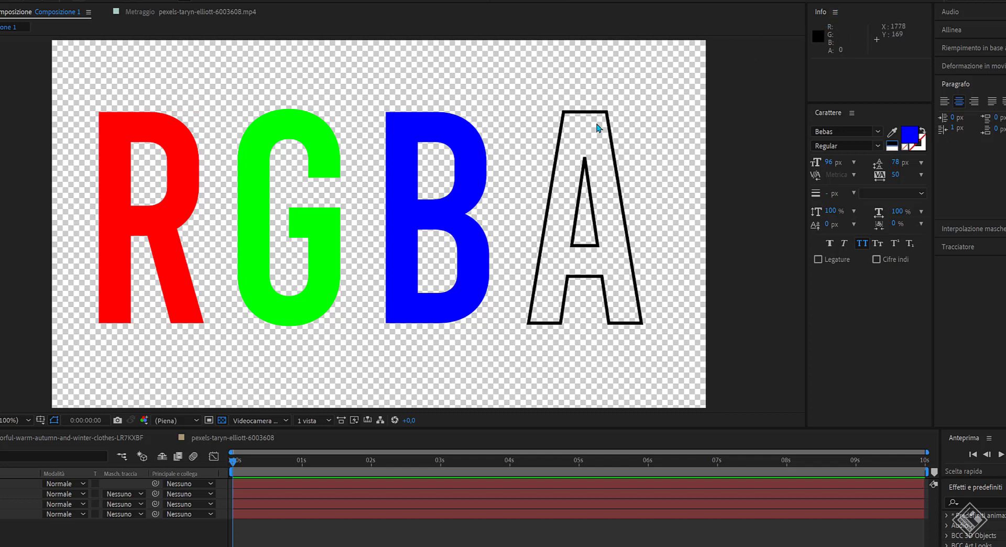
Cycle the project bit depth from 8 to 16, back to 8, then 16 bpc
click(837, 12)
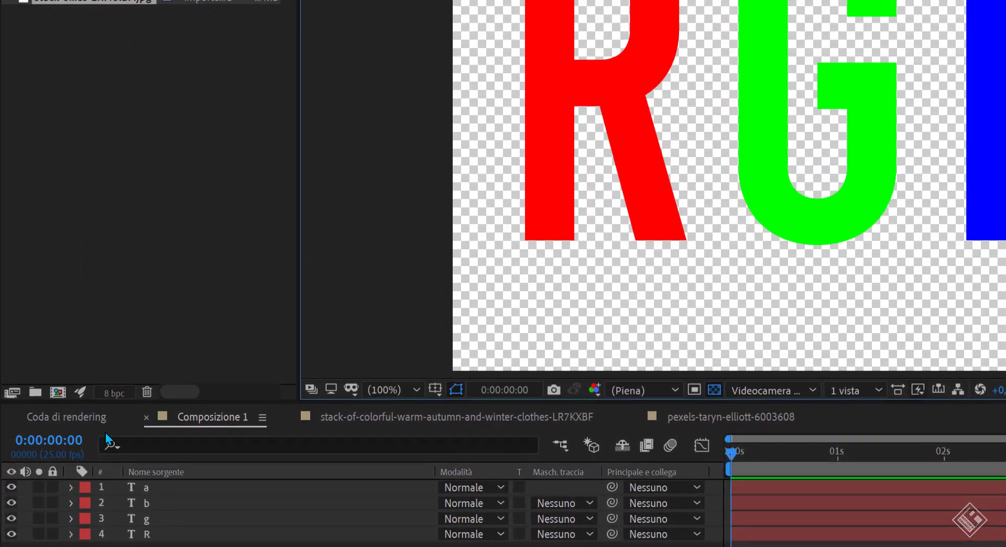
alt+click(122, 399)
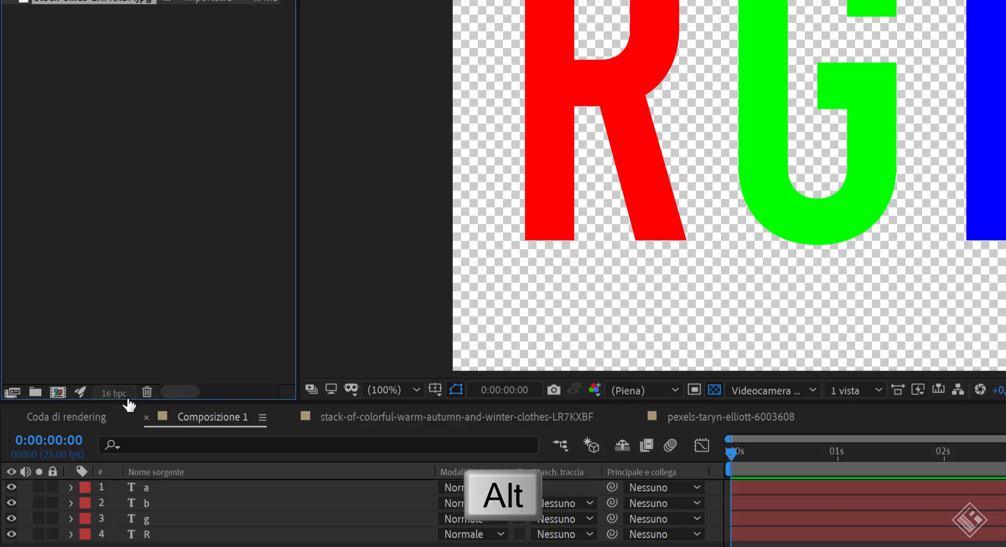
alt+click(129, 397)
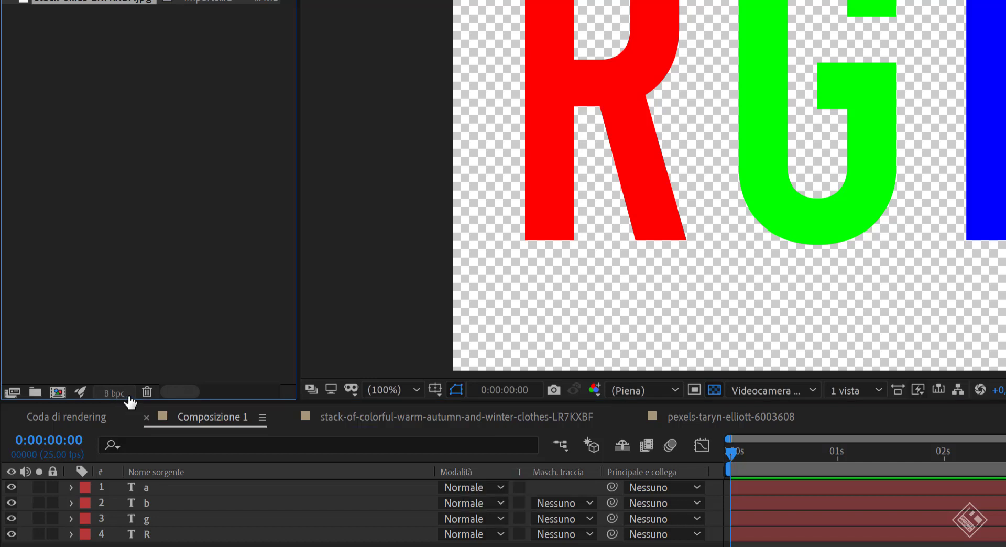
alt+click(128, 397)
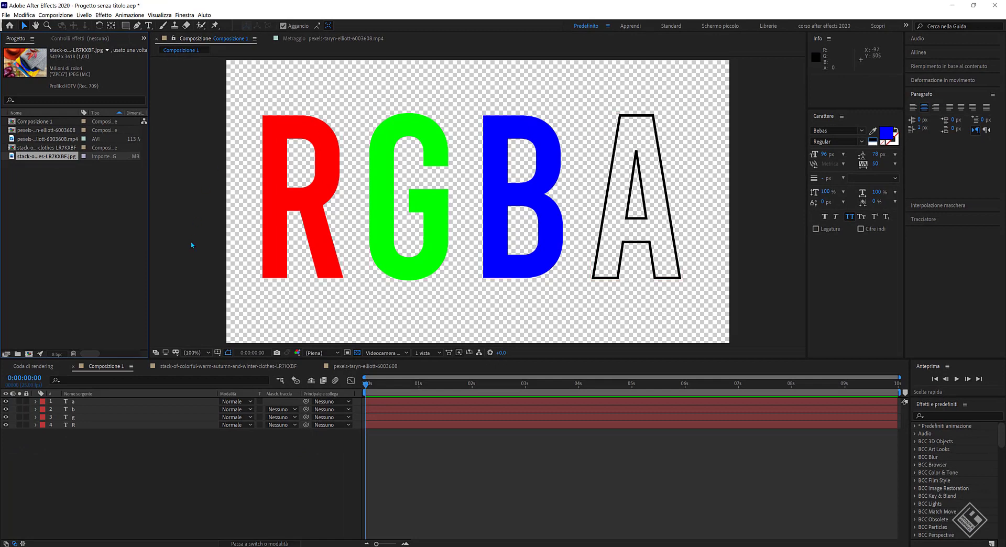
Open the stack-of-colorful-warm-autumn-and-winter-clothes composition in the viewer
click(238, 367)
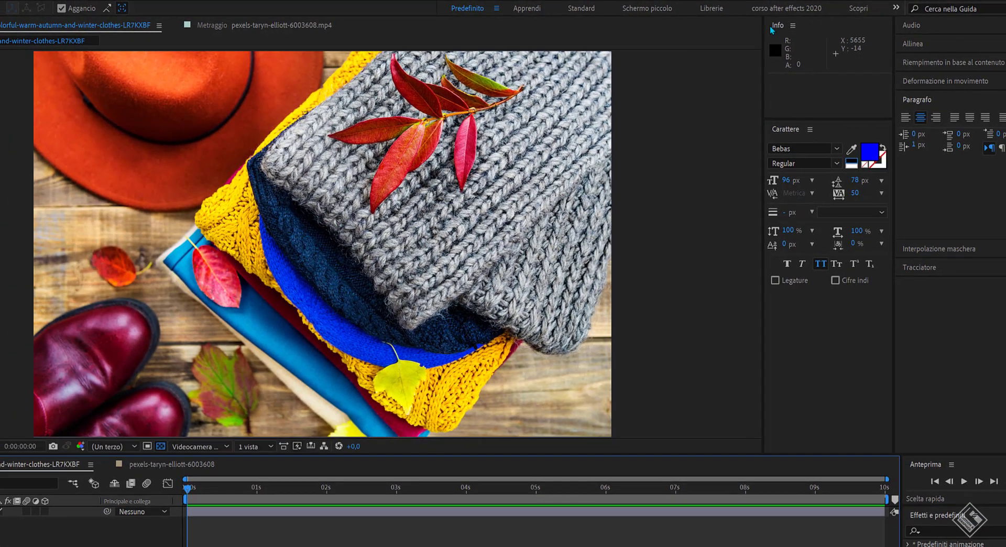
Cycle the Info colour readout through Percent, Web and HSB, then return to Composizione 1
click(793, 26)
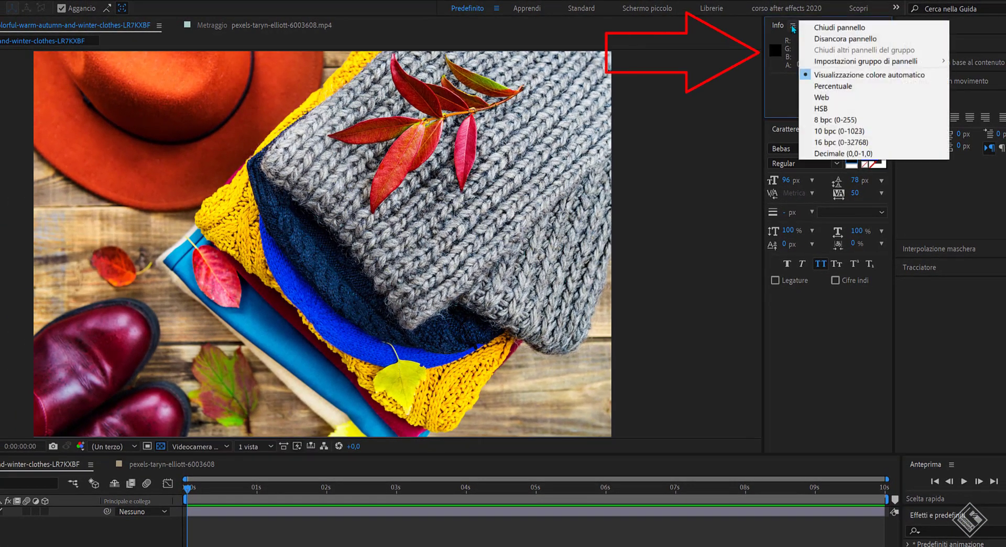
click(854, 87)
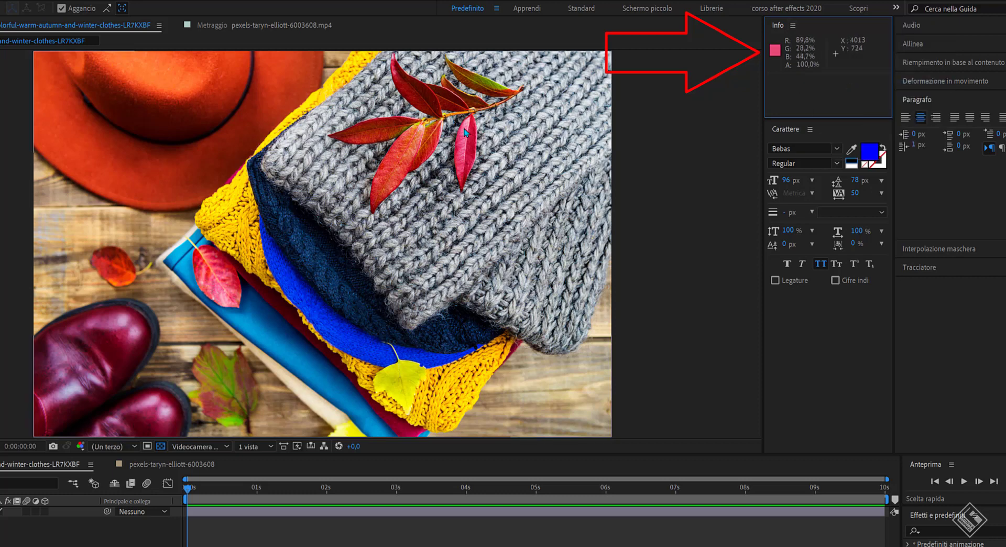
click(792, 25)
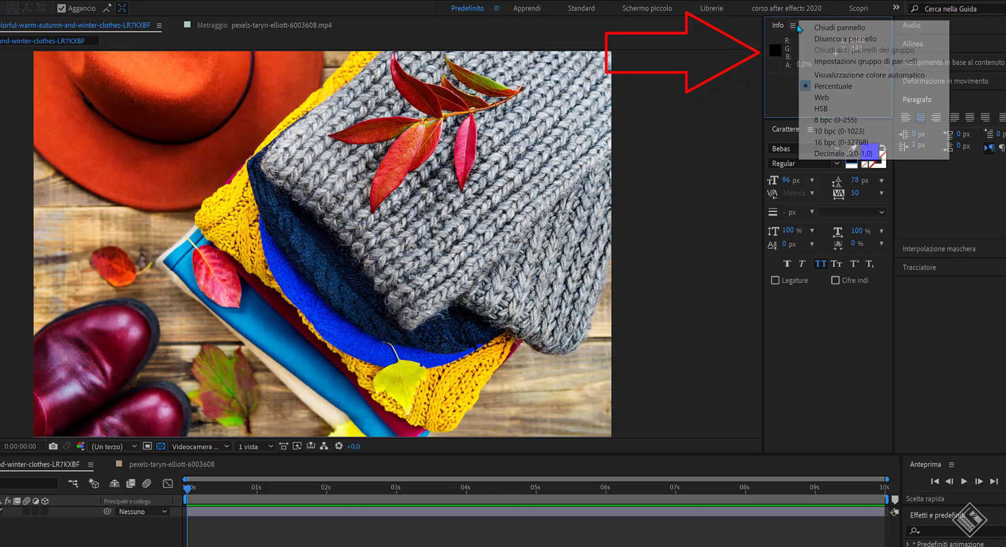
click(831, 97)
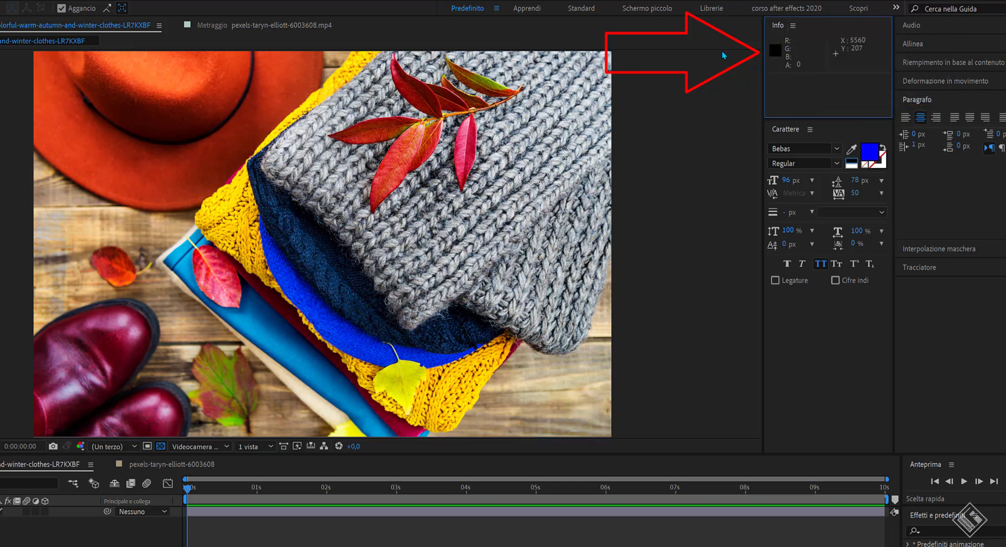
click(793, 25)
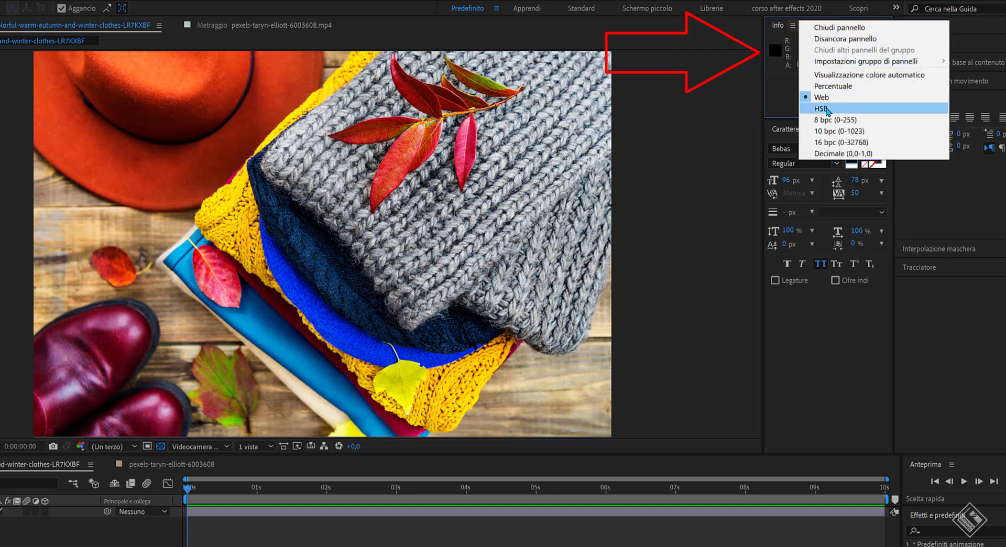
click(822, 108)
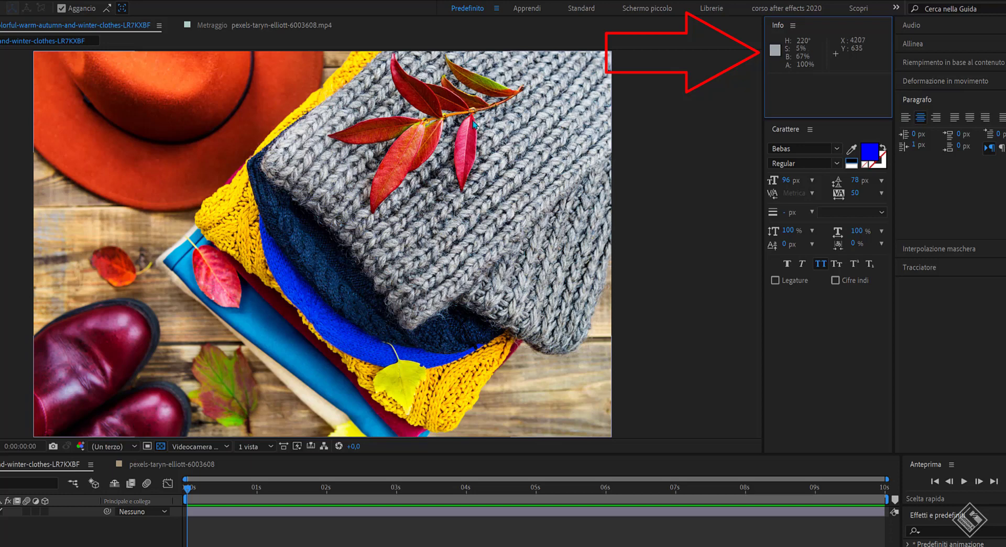
click(793, 26)
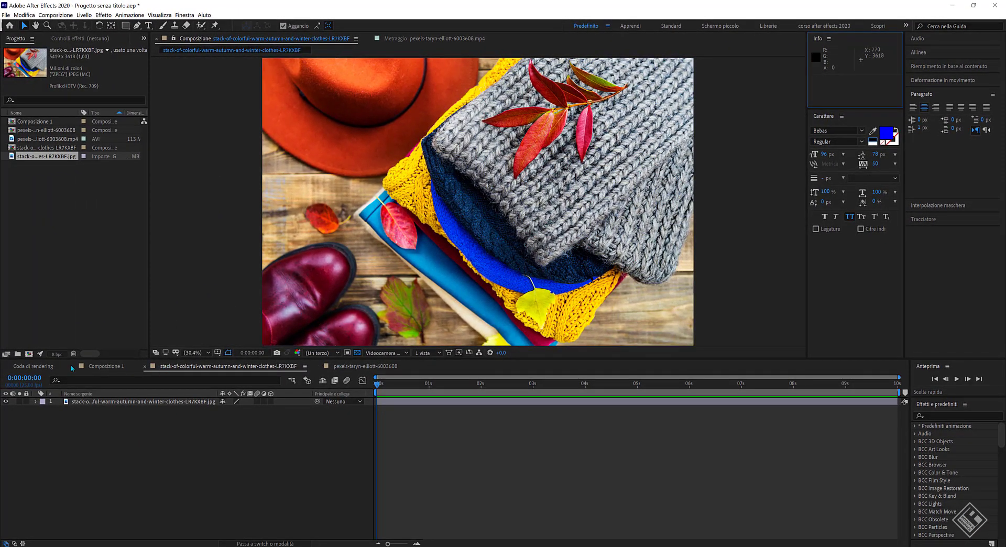
click(96, 367)
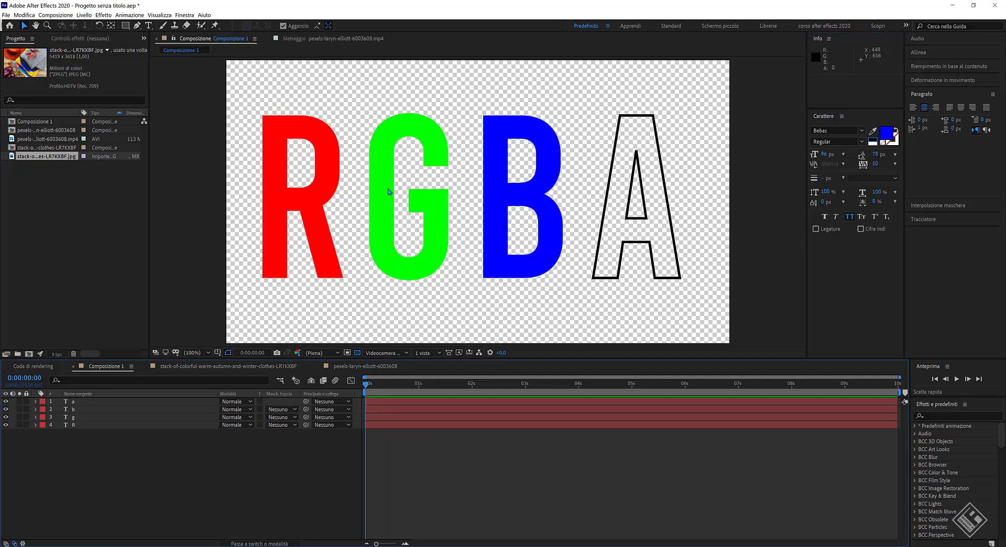
Select the red R text layer and open its fill Text Colour picker
click(336, 162)
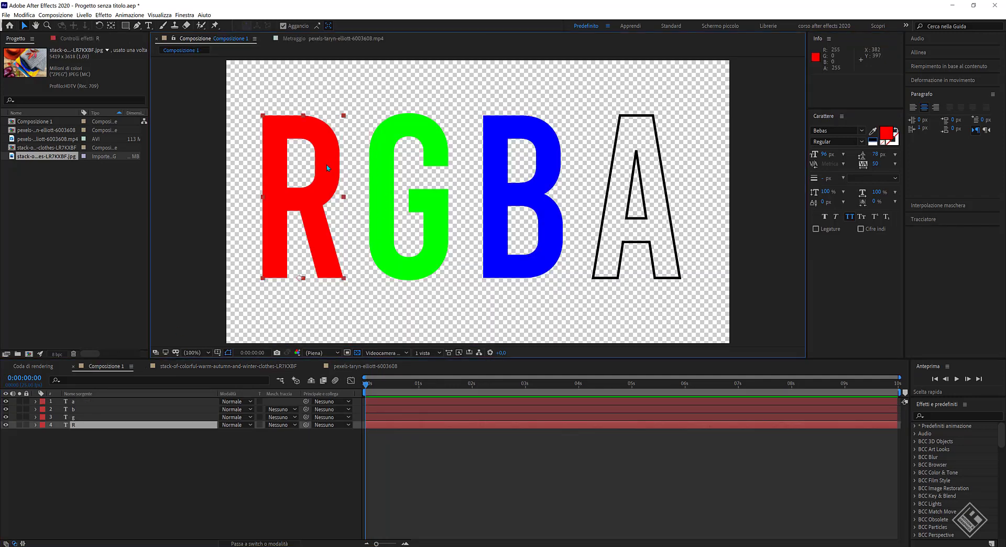
click(887, 133)
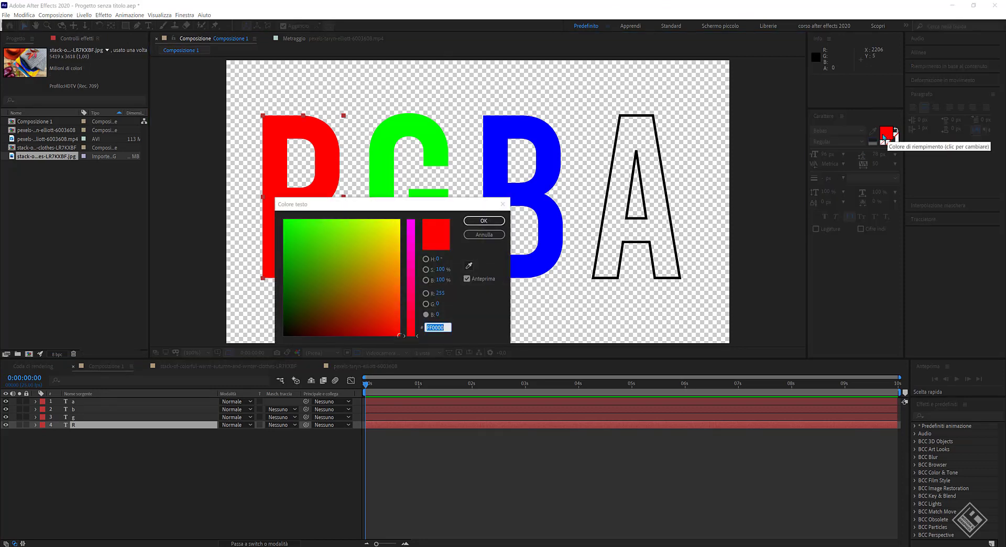
drag(452, 207, 569, 286)
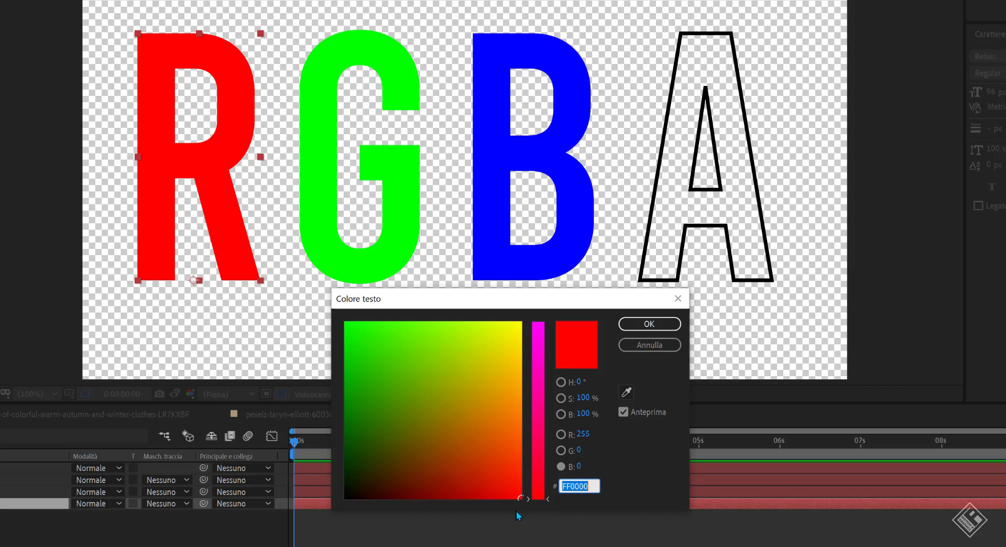
Try olive, tan, pure red and orange (green 50, blue 0) on the R letter
mouse_move(515, 492)
mouse_down()
mouse_move(420, 424)
mouse_move(454, 402)
mouse_up()
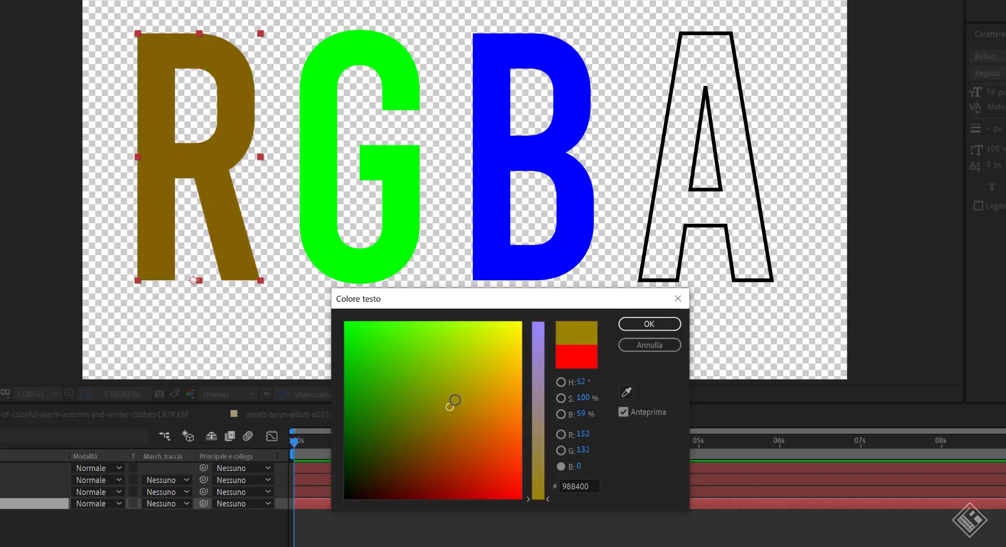
mouse_move(545, 491)
mouse_down()
mouse_move(540, 365)
mouse_move(539, 506)
mouse_up()
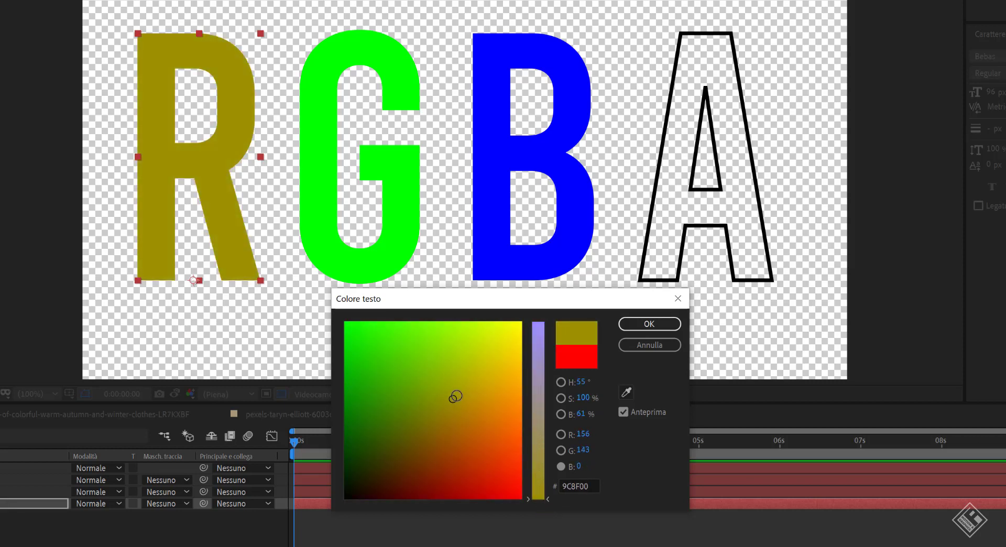
click(457, 400)
drag(495, 460, 530, 510)
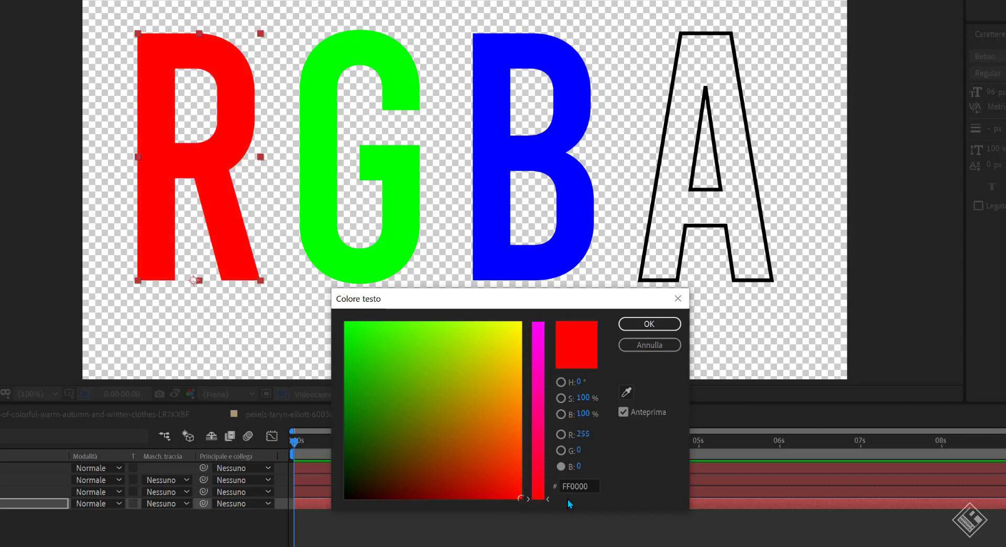
mouse_move(582, 451)
mouse_down()
mouse_move(636, 456)
mouse_move(599, 468)
mouse_up()
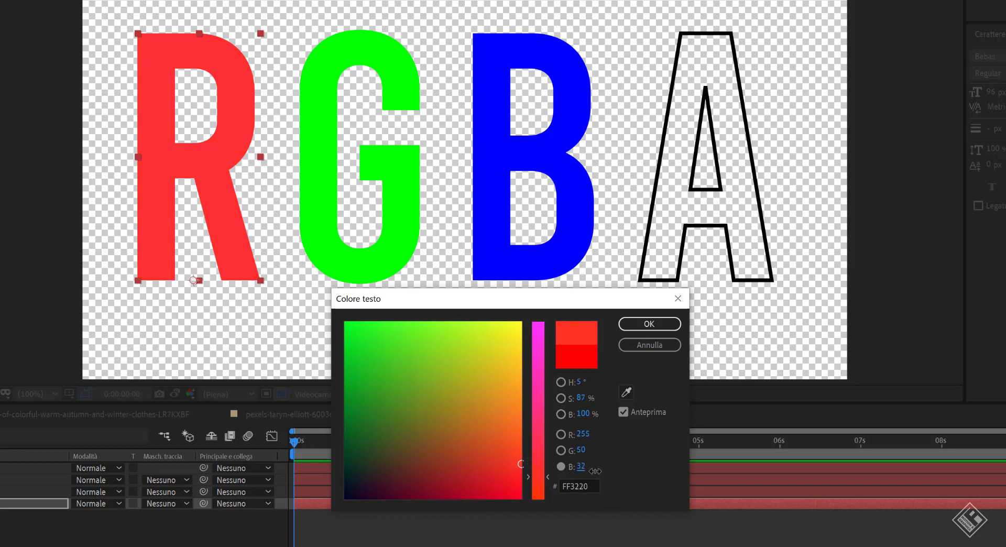
click(581, 450)
text(0)
key(Tab)
text(0)
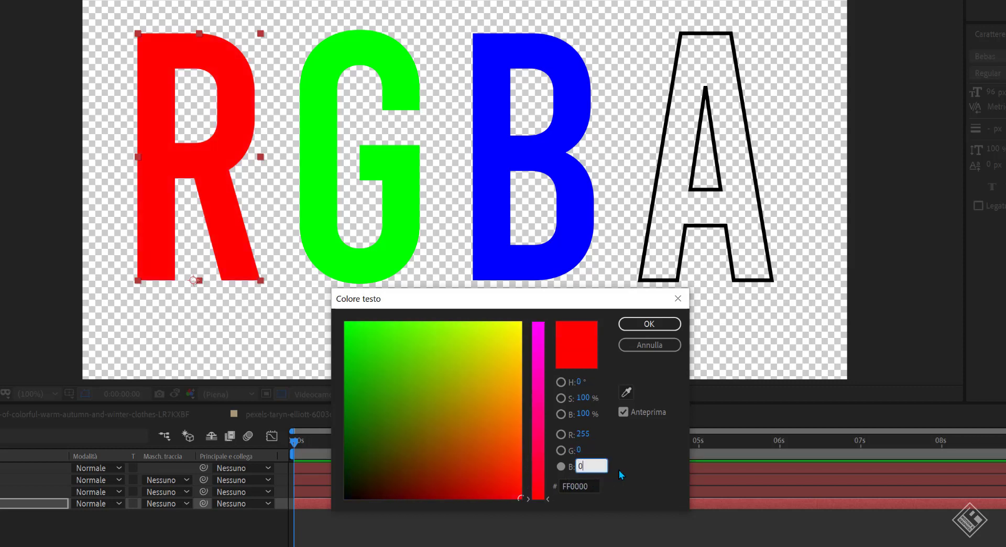
Preview a green hue, then saturation 90% and brightness 70%, restoring R to red
mouse_move(581, 382)
mouse_down()
mouse_move(637, 414)
mouse_move(807, 428)
mouse_up()
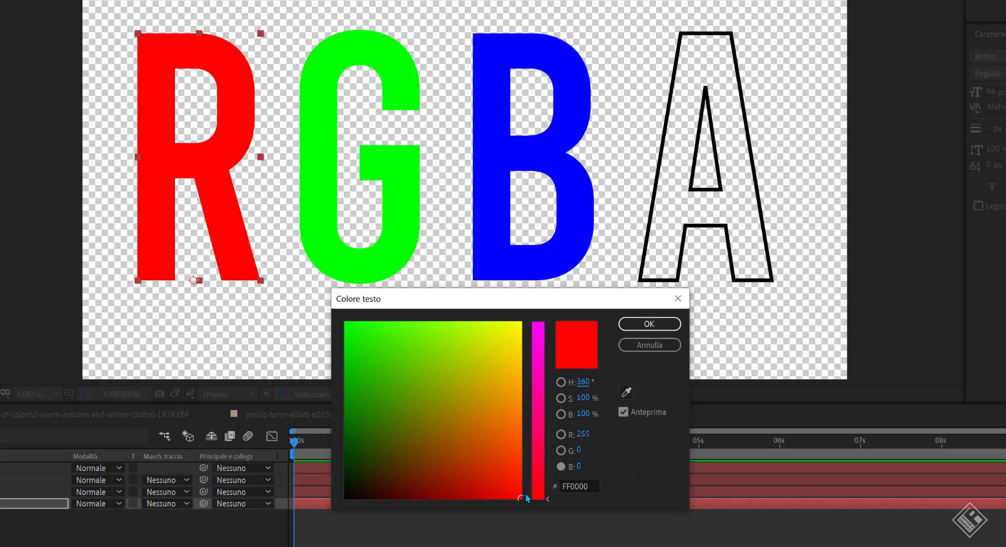
click(584, 382)
mouse_move(587, 398)
mouse_down()
mouse_move(613, 404)
mouse_move(555, 413)
mouse_move(607, 414)
mouse_move(650, 429)
mouse_up()
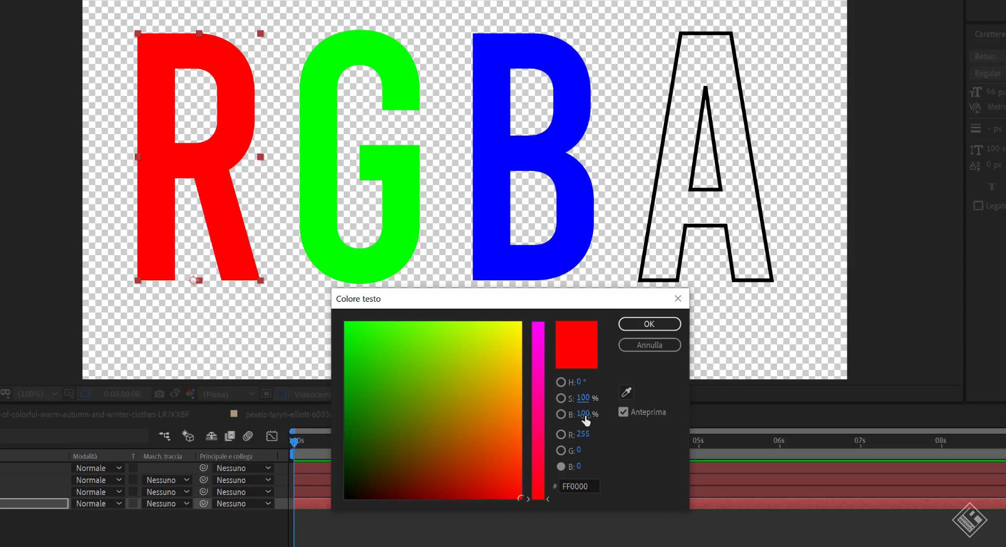
drag(585, 420, 525, 426)
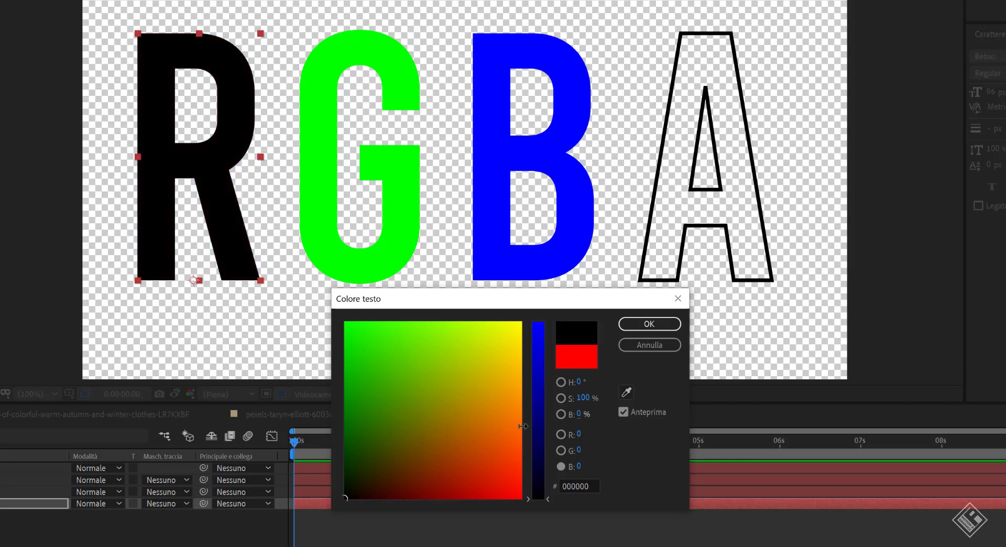
drag(523, 427, 617, 426)
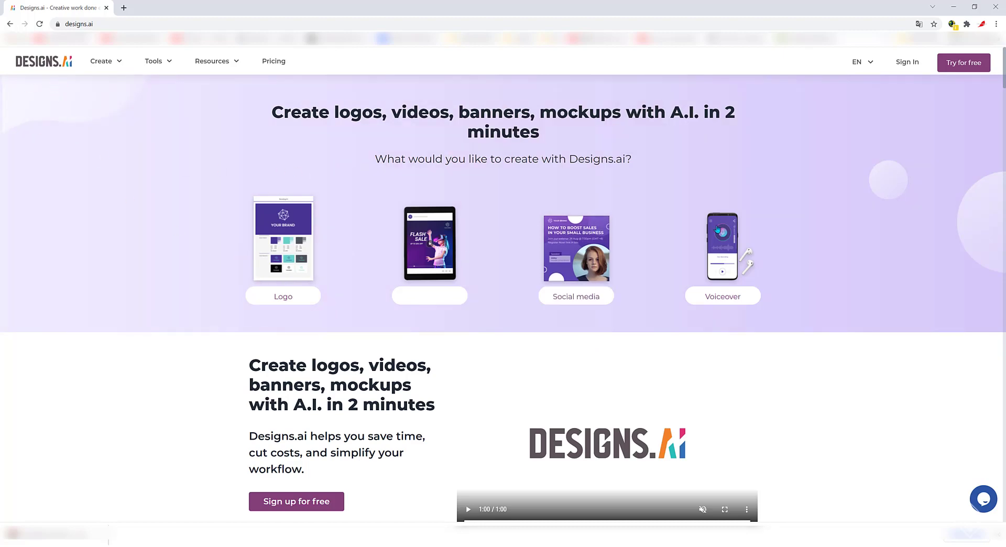
Choose IT, open Strumenti > Colormatcher, scroll its palettes, then open the Wheel tool
click(860, 63)
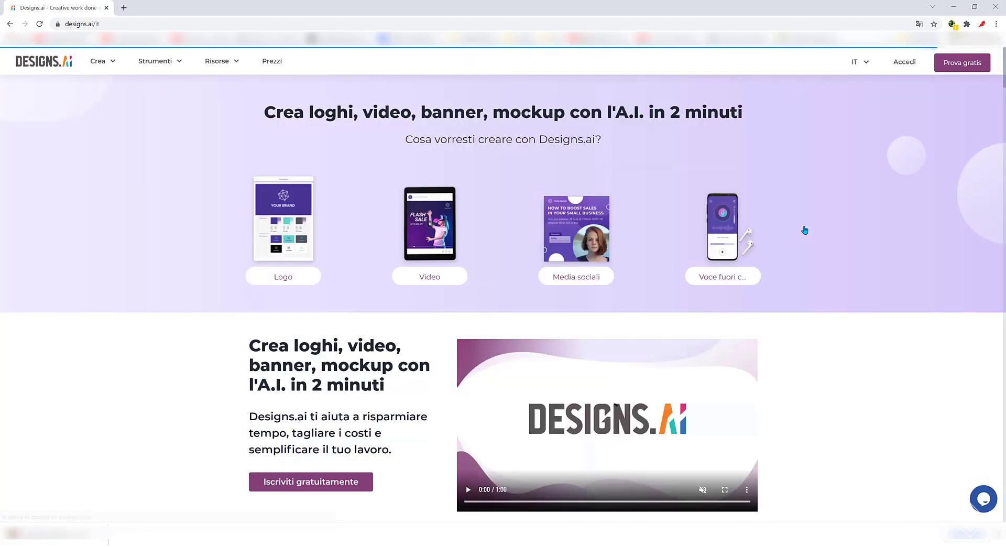
click(172, 64)
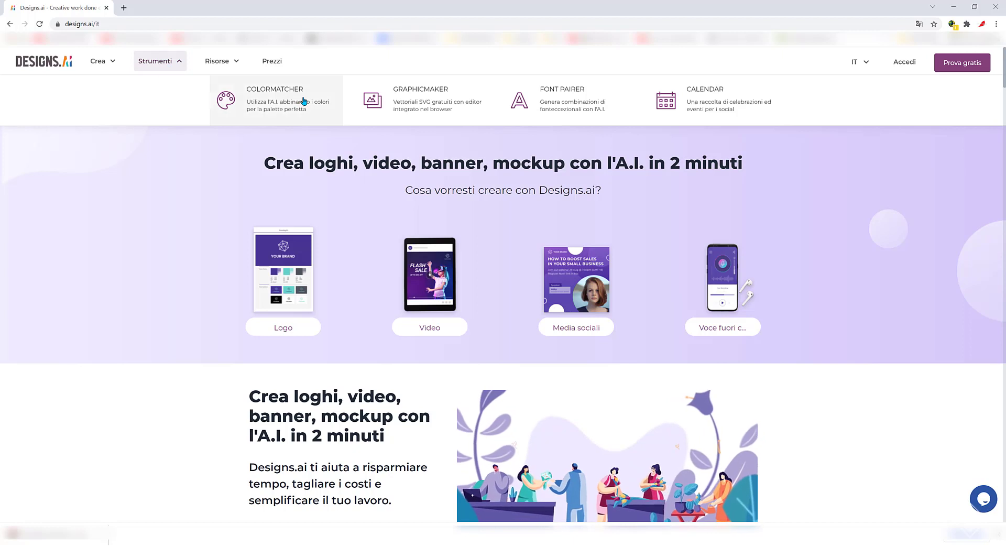
click(275, 102)
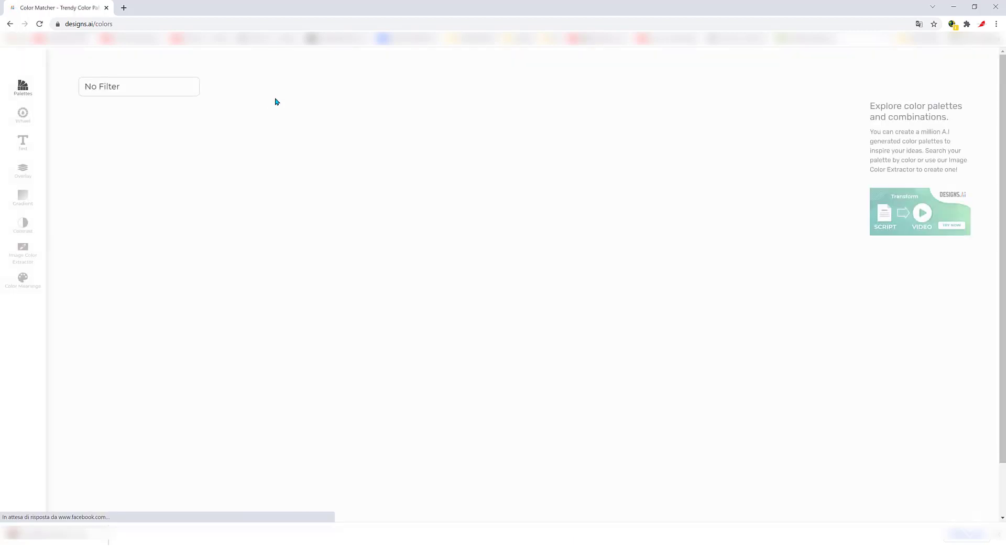
scroll(517, 219, down, 2)
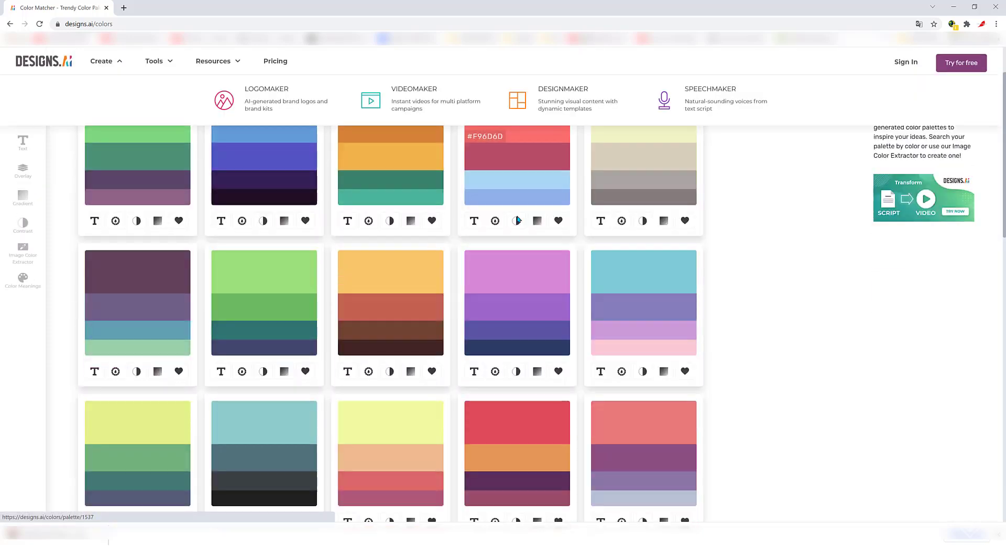
scroll(518, 219, down, 3)
scroll(517, 219, down, 2)
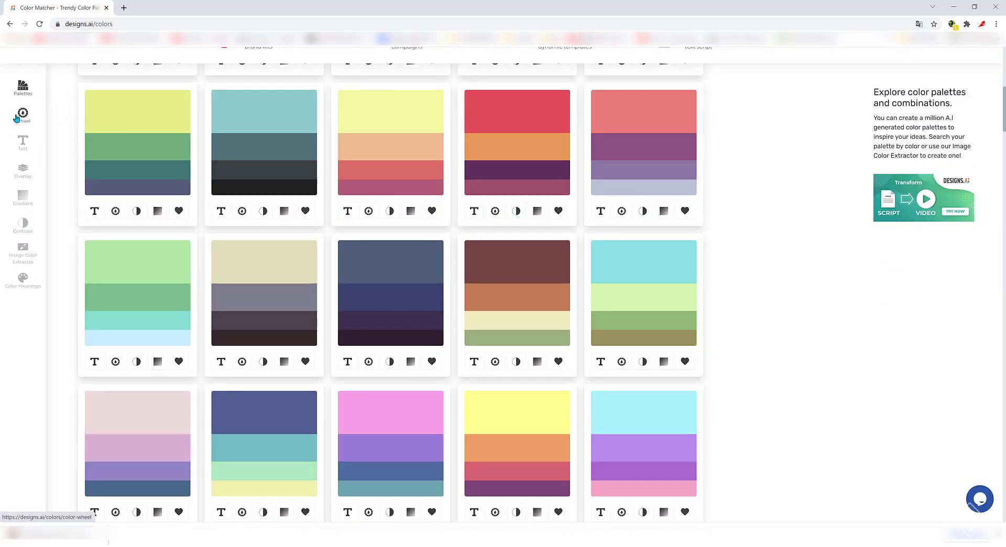
click(22, 114)
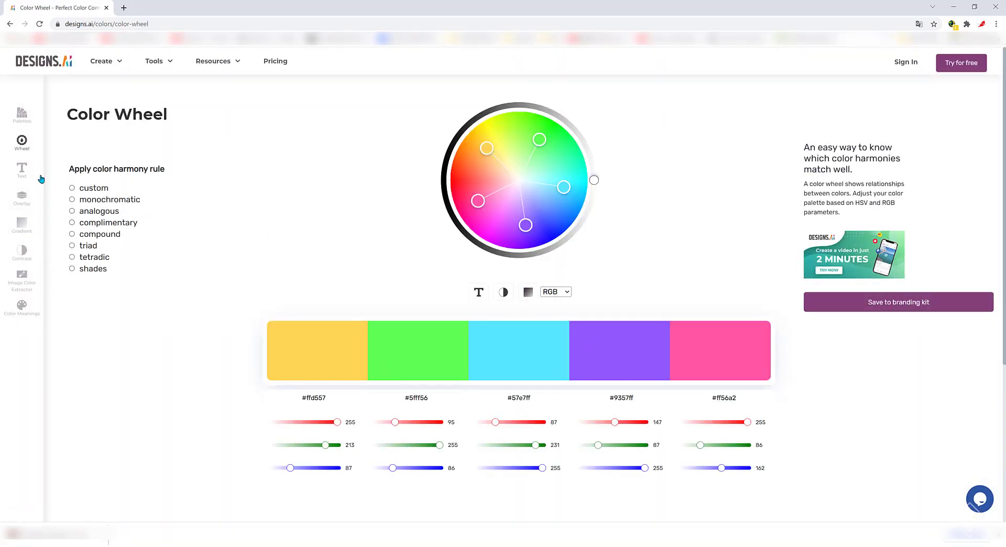
Open the Text contrast palettes and scroll down through the cards
click(22, 170)
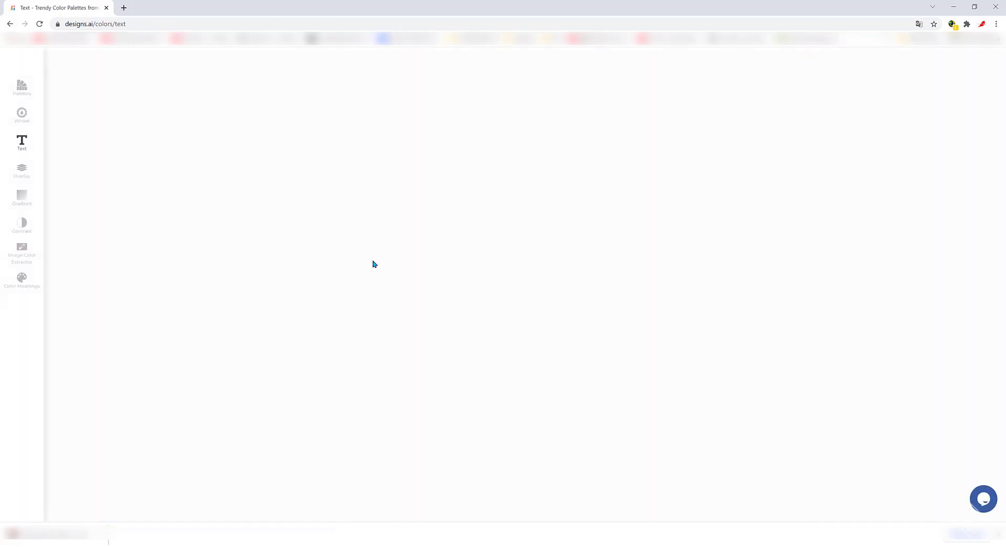
scroll(422, 279, down, 7)
scroll(427, 266, down, 10)
scroll(427, 273, down, 2)
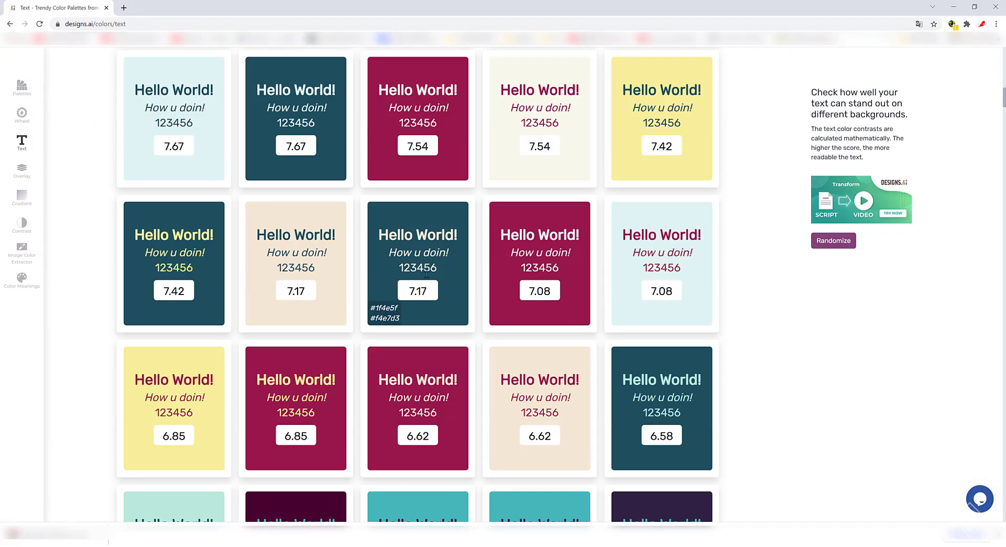
scroll(427, 272, down, 4)
scroll(427, 273, down, 6)
scroll(428, 276, down, 7)
scroll(428, 278, down, 8)
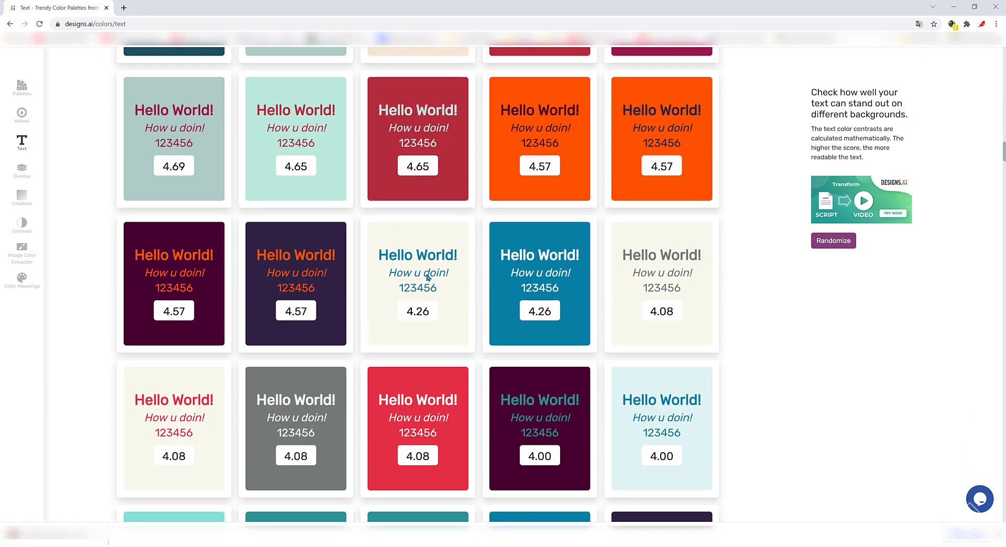
scroll(427, 277, down, 8)
scroll(422, 274, down, 10)
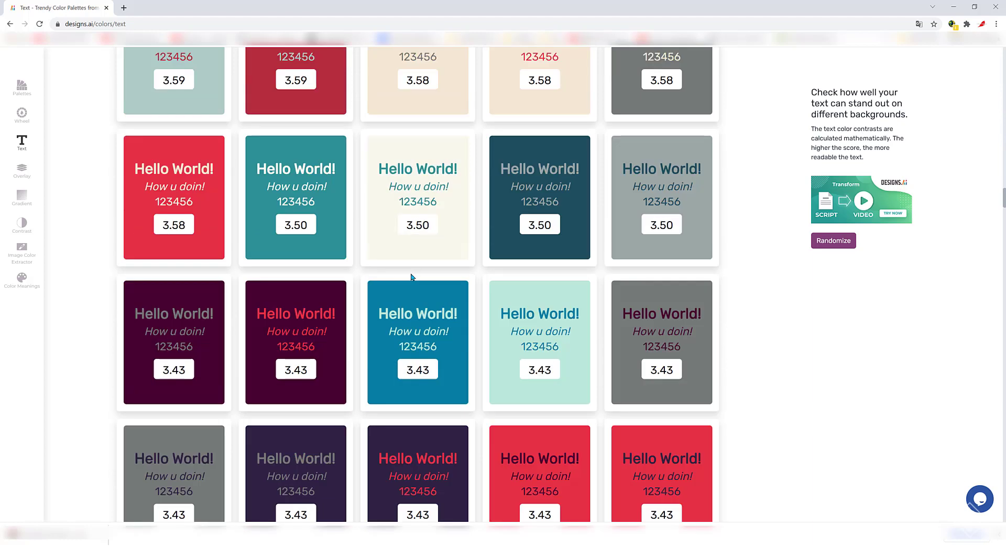
Browse the Overlay gallery of tinted flower photos, scrolling down and back up
click(24, 173)
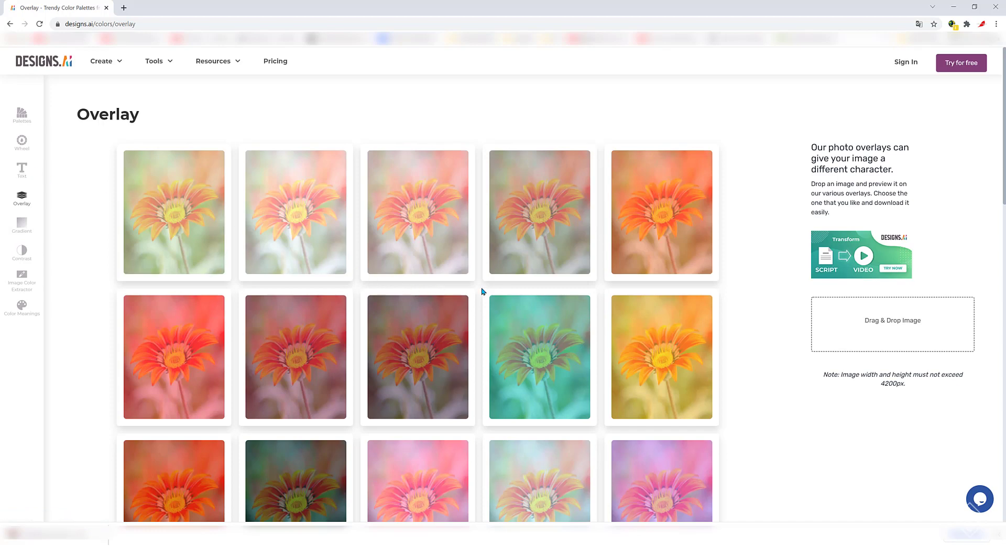
scroll(483, 292, down, 3)
scroll(508, 292, down, 3)
scroll(521, 292, down, 3)
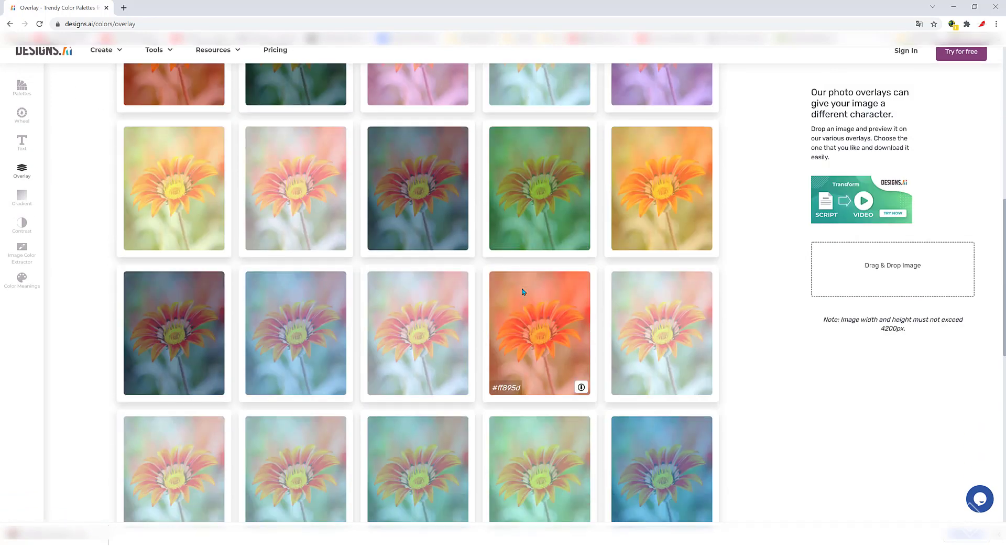
scroll(522, 291, down, 3)
scroll(522, 292, up, 2)
scroll(522, 291, up, 4)
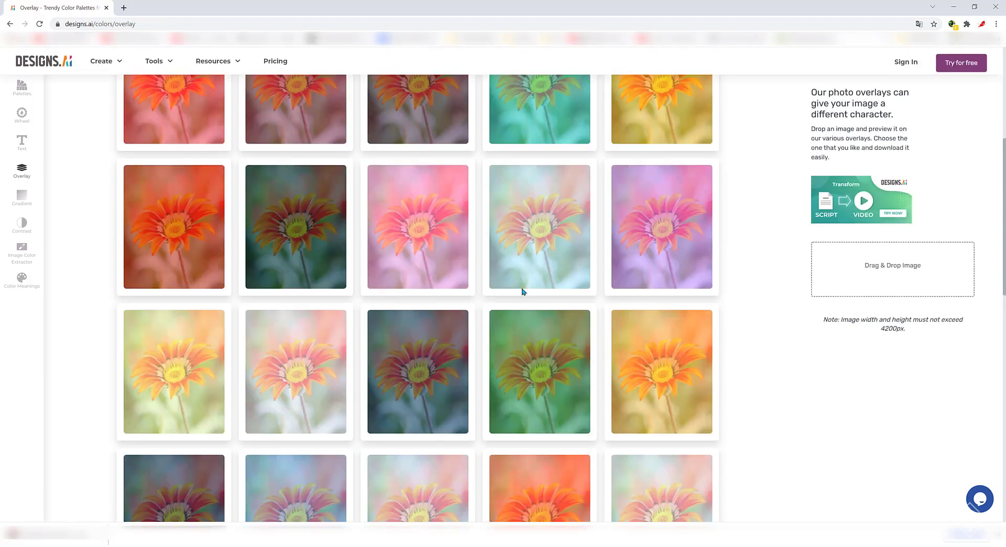
scroll(523, 291, up, 5)
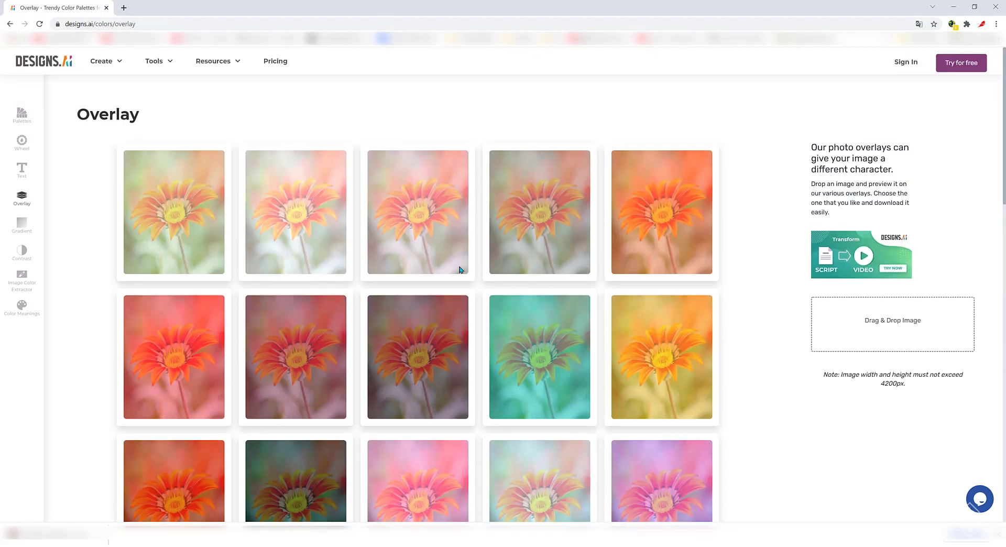
scroll(459, 270, down, 8)
Open the Gradient collection and scroll through the gradient cards
click(22, 198)
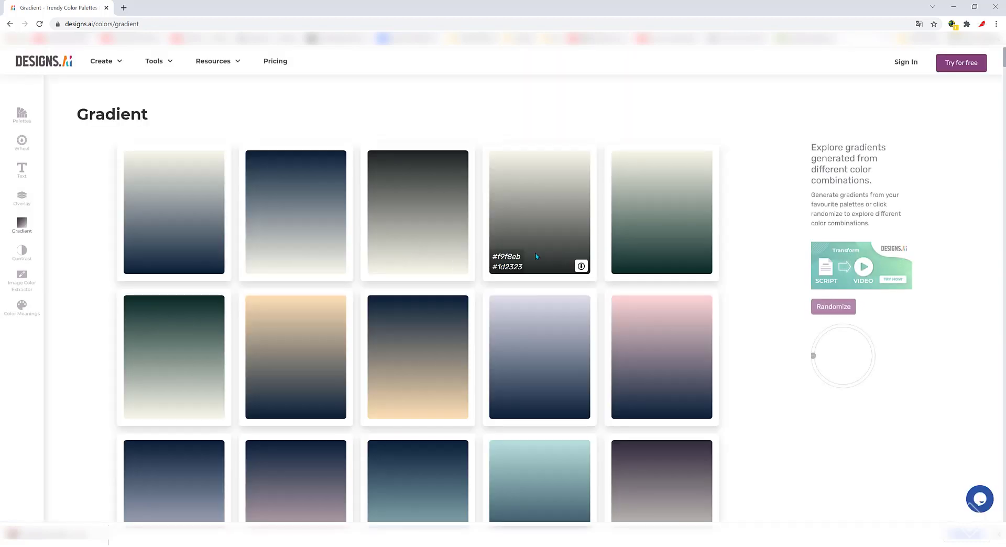
scroll(558, 309, down, 3)
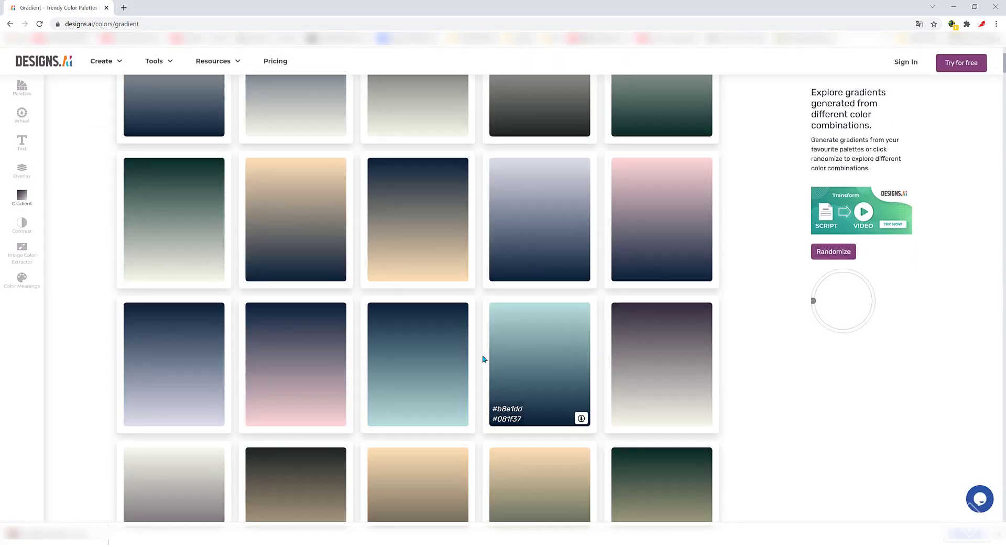
scroll(427, 369, down, 3)
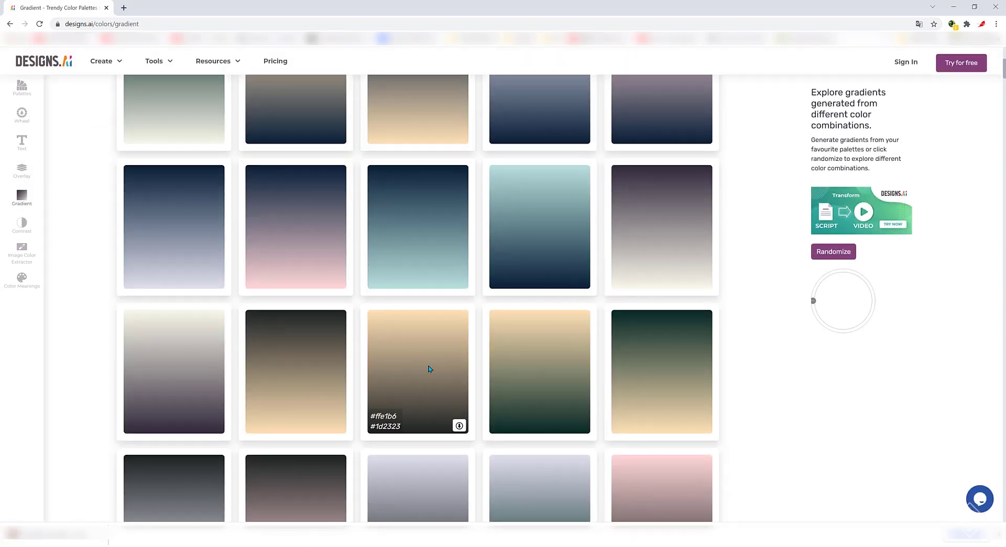
scroll(429, 362, down, 9)
Test red, dark brown and green in the Contrast checker, then open Image Color Extractor
click(31, 225)
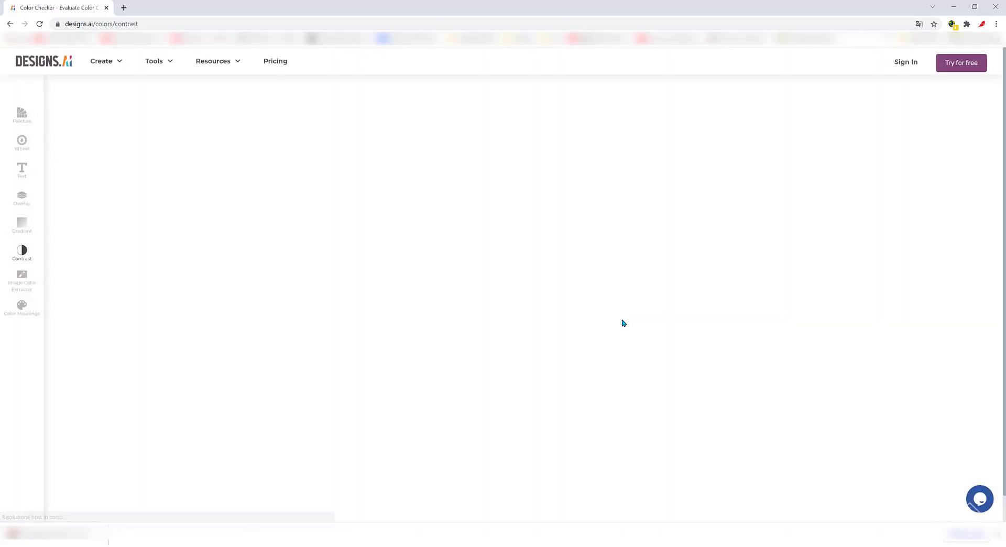
click(520, 316)
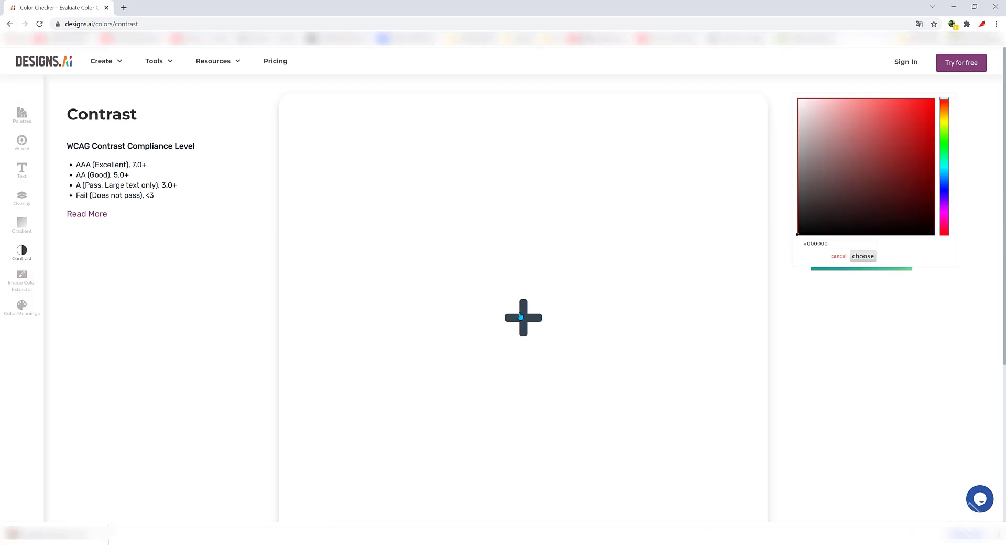
mouse_move(896, 155)
mouse_down()
mouse_move(847, 216)
mouse_move(888, 159)
mouse_up()
click(945, 144)
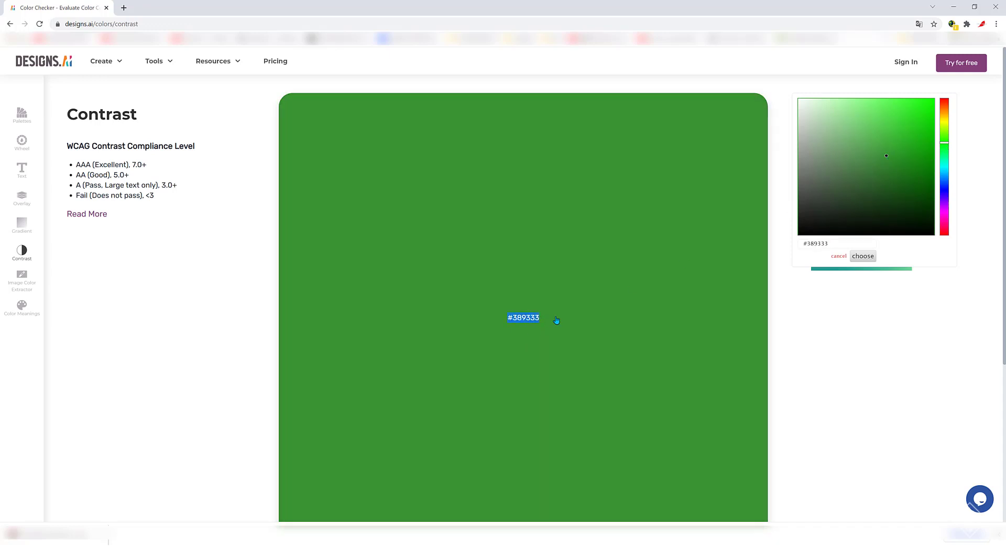
click(558, 321)
click(19, 282)
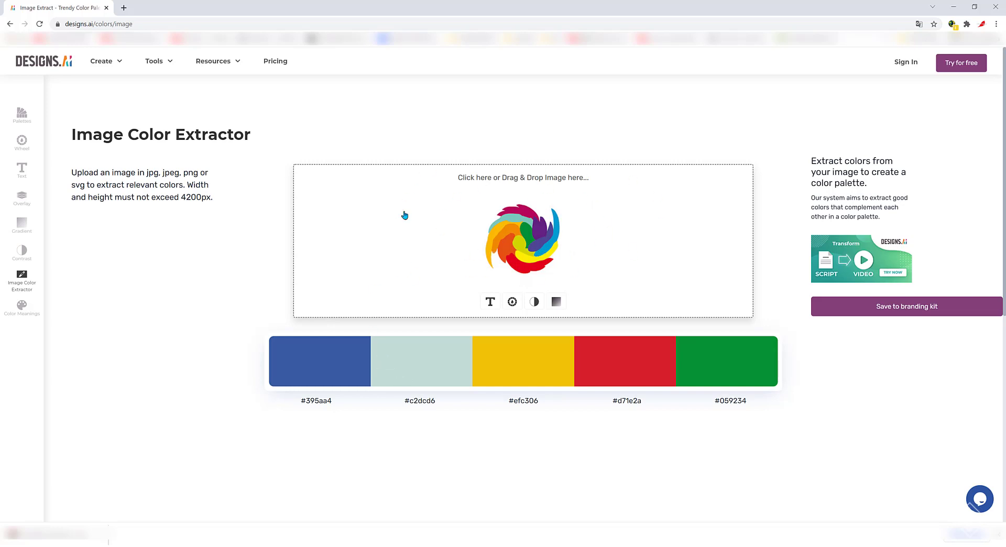
From the Color Meanings chart, open the Crimson page showing #DC143C and RGB 220, 20, 60
click(22, 307)
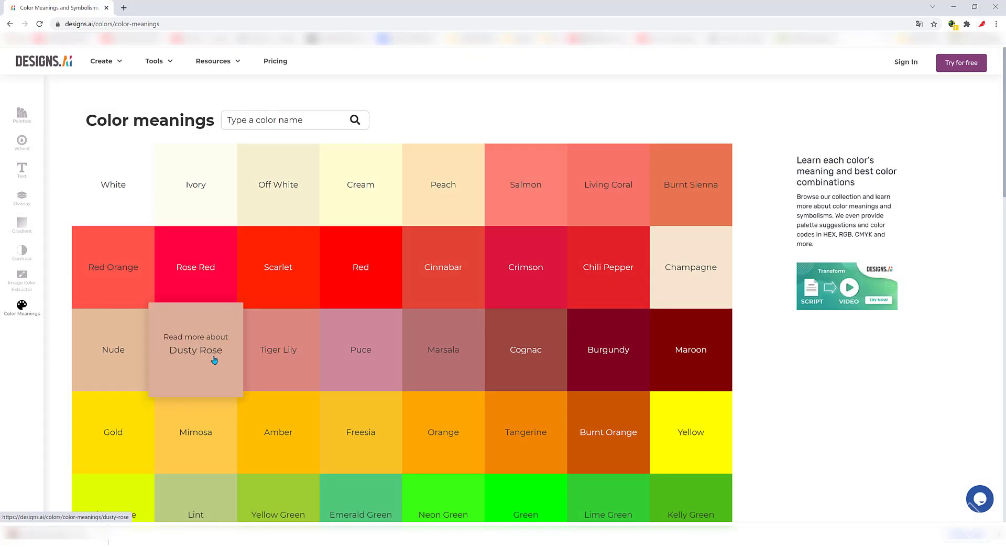
scroll(210, 360, down, 1)
scroll(212, 360, up, 1)
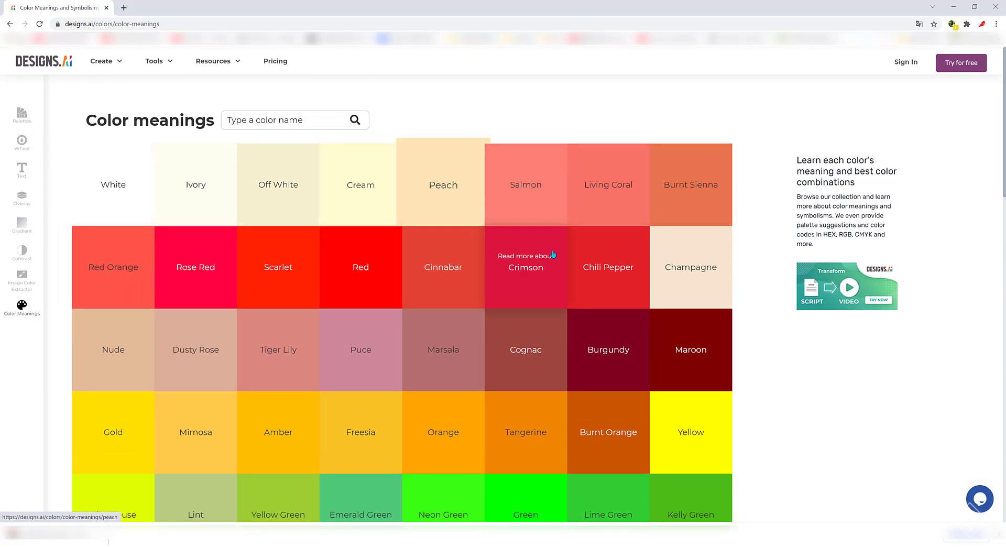
click(526, 273)
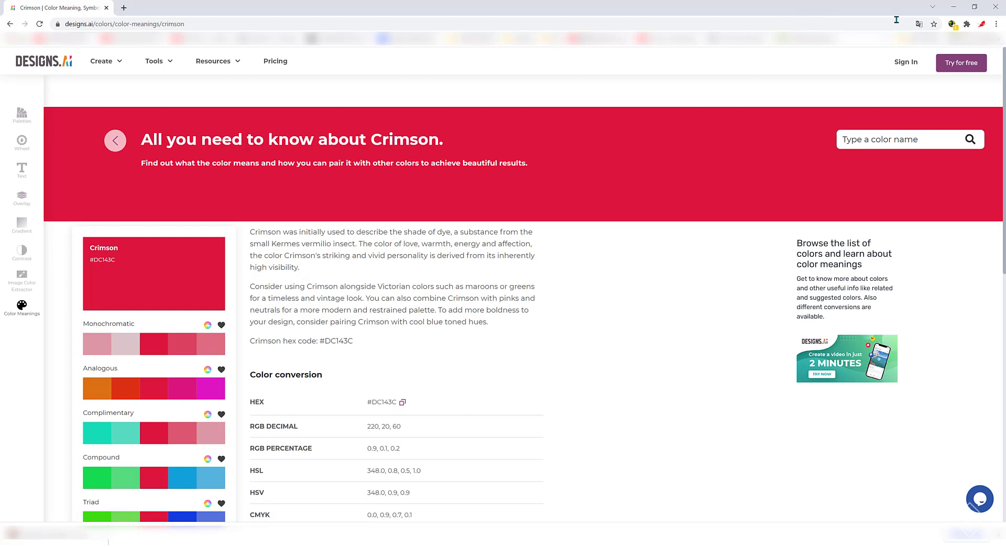
Translate the Crimson page to Italian and load its Composto palette (#14dc50, #dc143c, #14a0dc) in the Color Wheel
click(919, 23)
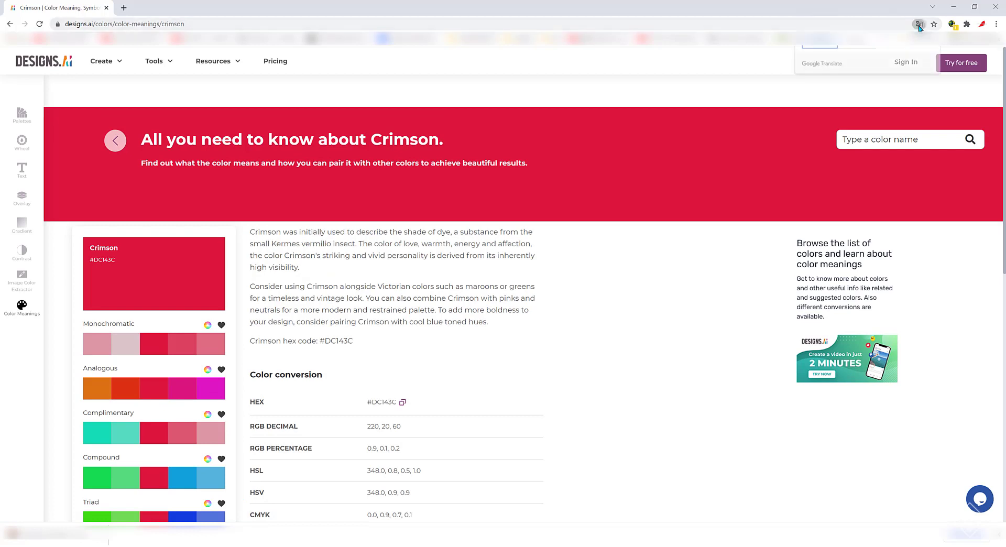
click(857, 46)
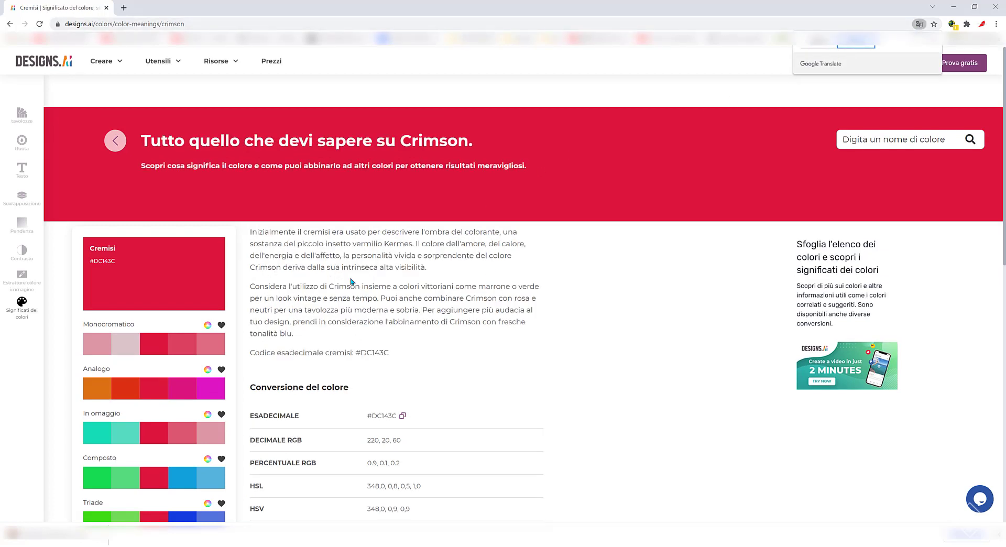
scroll(375, 302, down, 2)
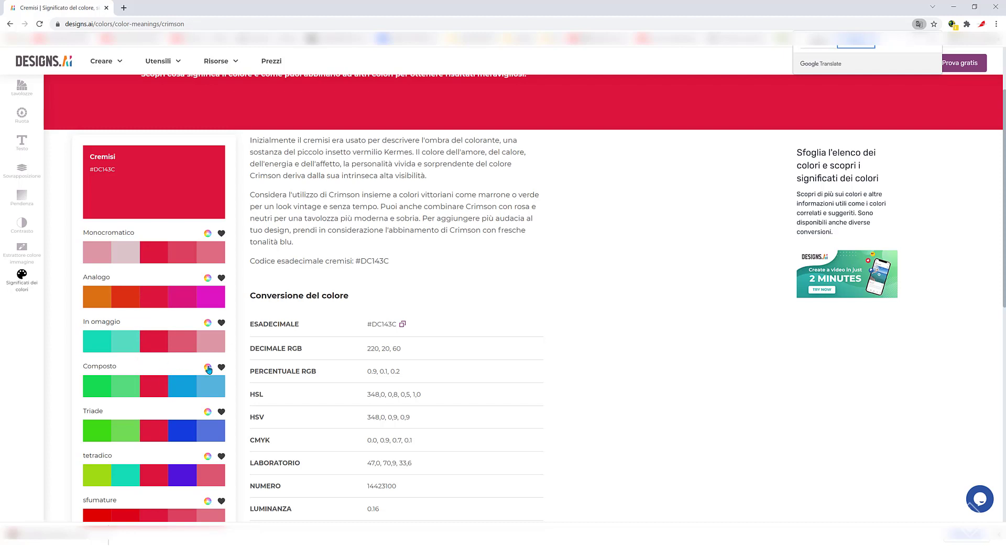
click(207, 367)
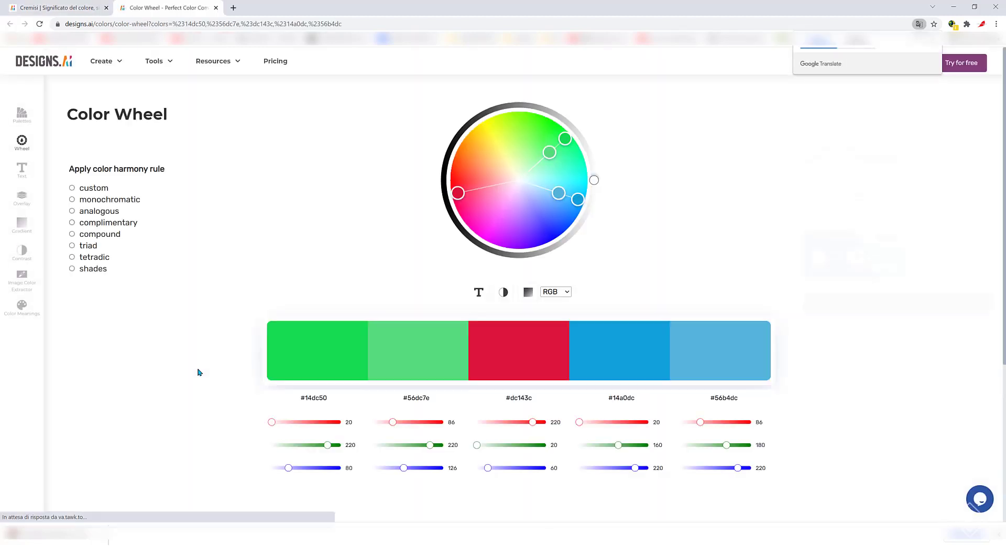